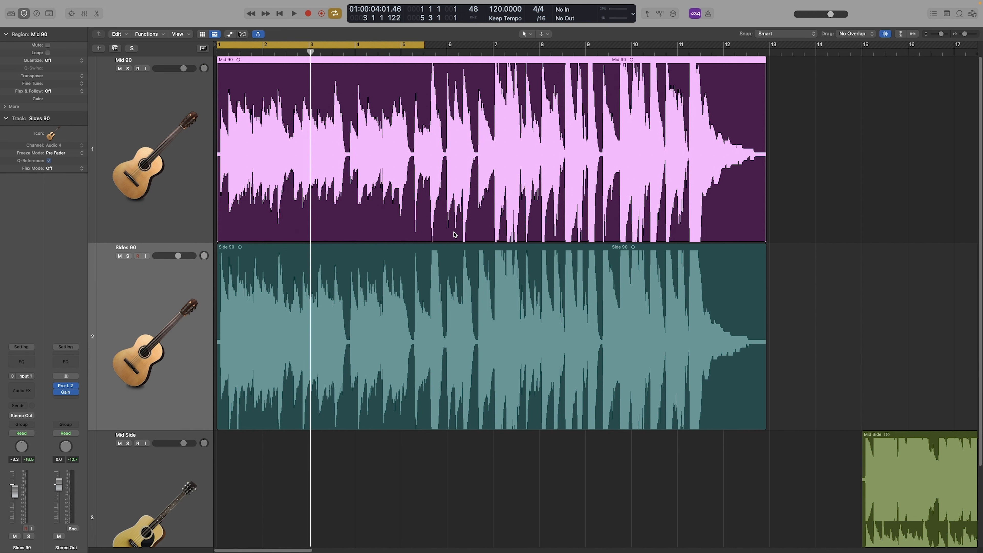
- Examine the note onset just before bar 4, comparing the timing and shape of the Mid 90 and Sides 90 waveforms
key("super+Right")
key("super+Right")
key("super+Right")
key("super+Right")
key("super+Right")
key("super+Right")
key("super+Right")
scroll(458, 238, "right", 4)
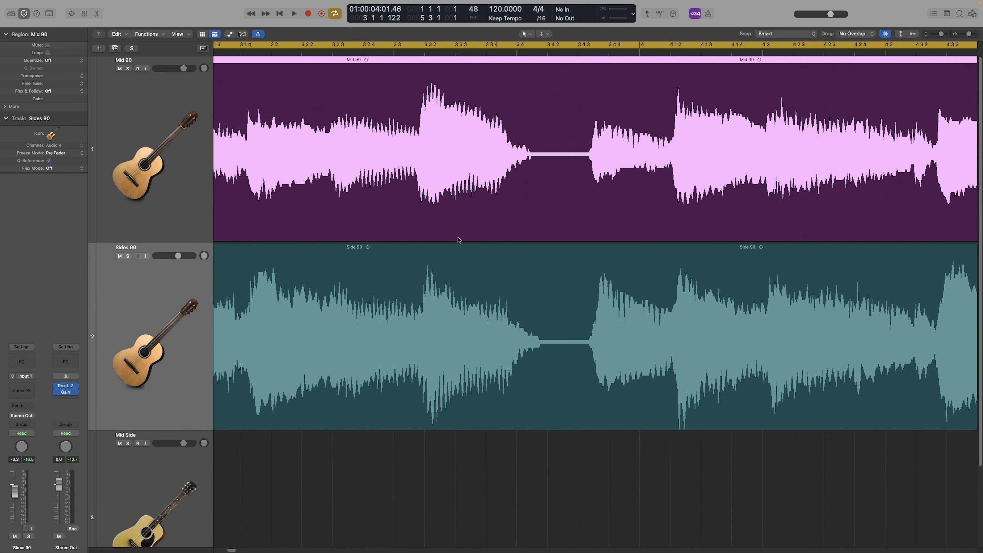
scroll(457, 241, "right", 3)
left_click(489, 52)
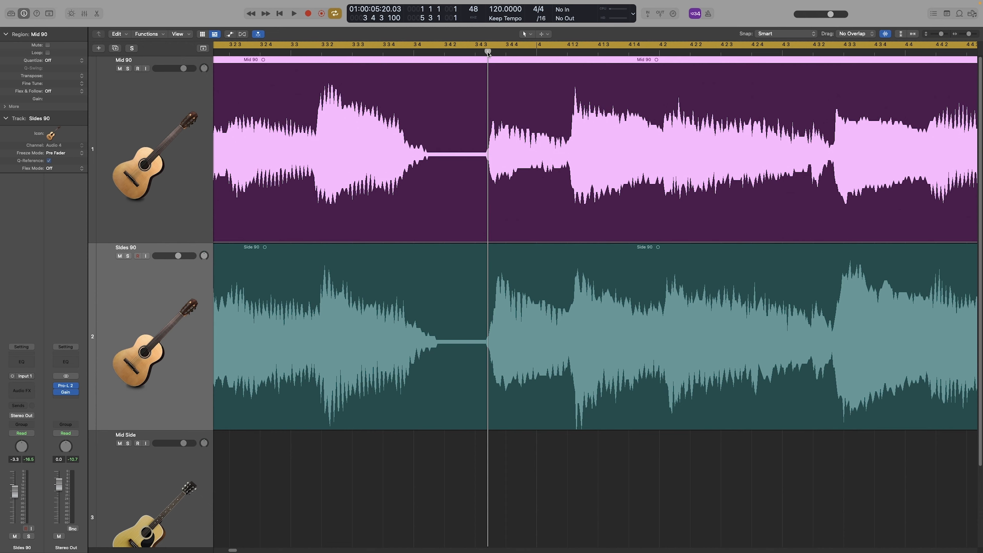
key("super+Right")
key("super+Right")
key("super+Right")
key("super+Right")
key("super+Right")
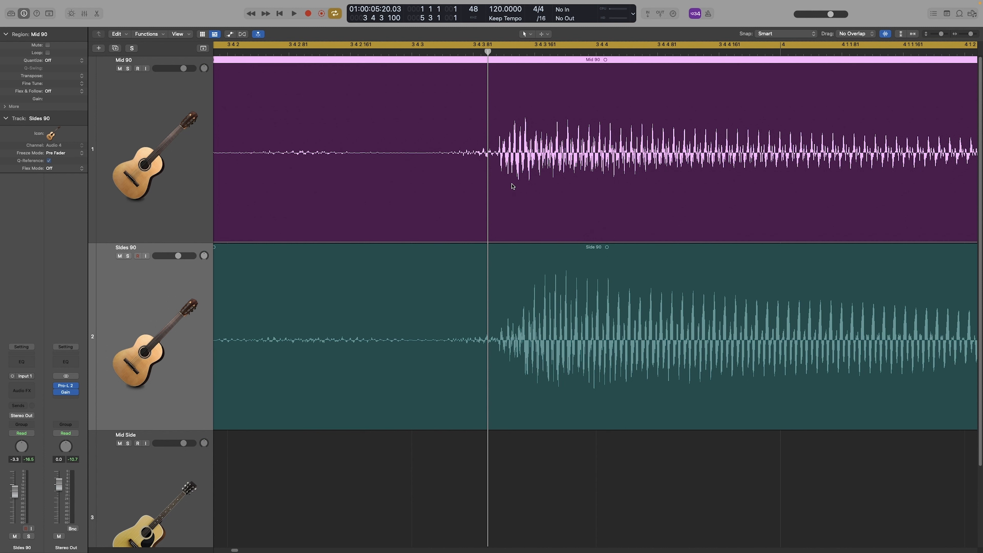
scroll(512, 186, "down", 10)
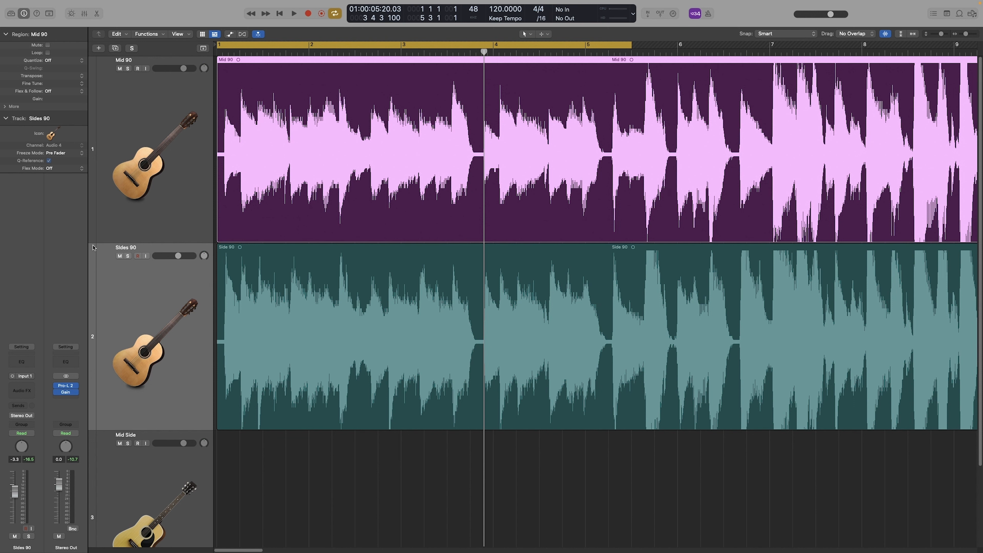
- Mute the Sides 90 track and play the song, toggling its solo to compare the mid and side recordings
left_click(119, 256)
key("space")
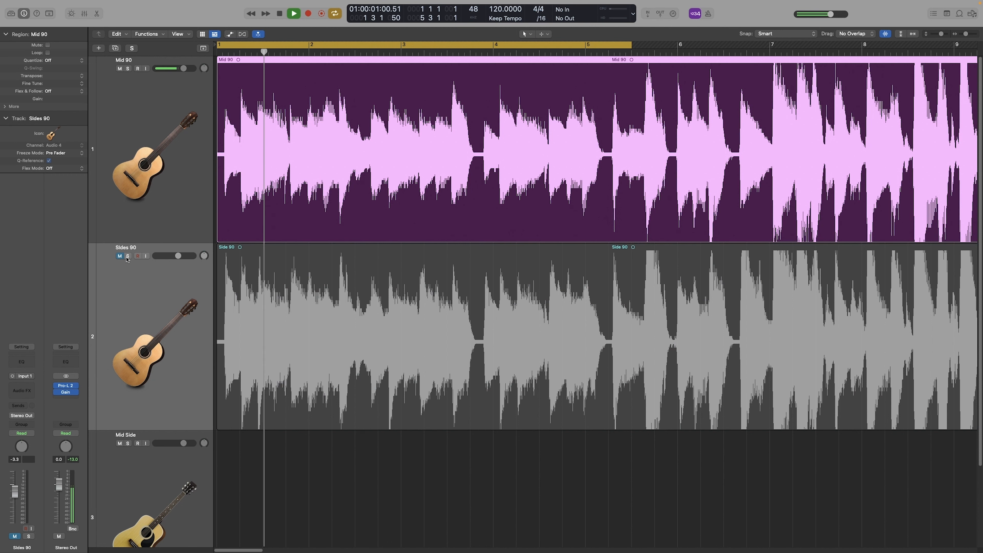
left_click(128, 256)
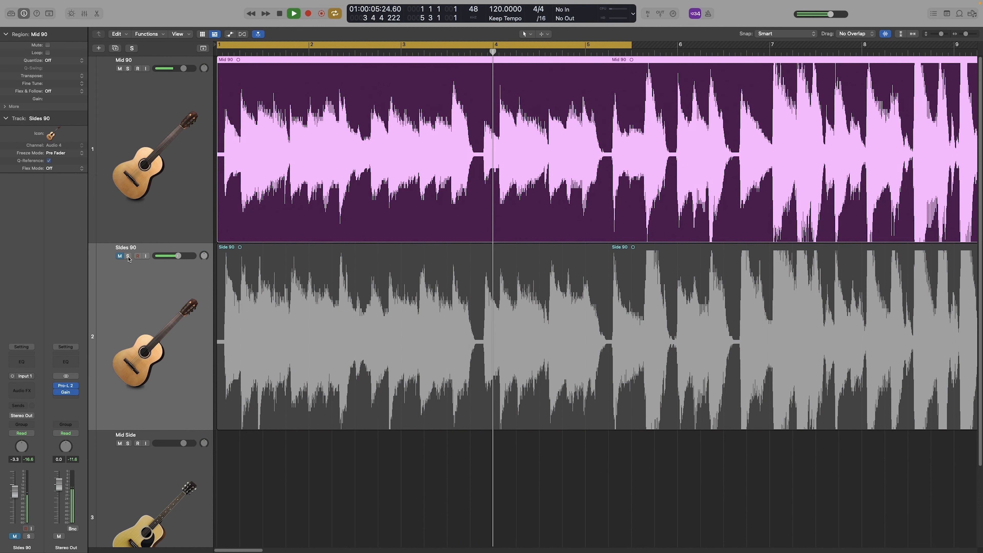
left_click(129, 256)
key("space")
- Reset the Sides 90 volume to 0.0 dB and compare it with Mid 90 by toggling solo, playing on past the cycle range
left_click(181, 259, "alt")
key("space")
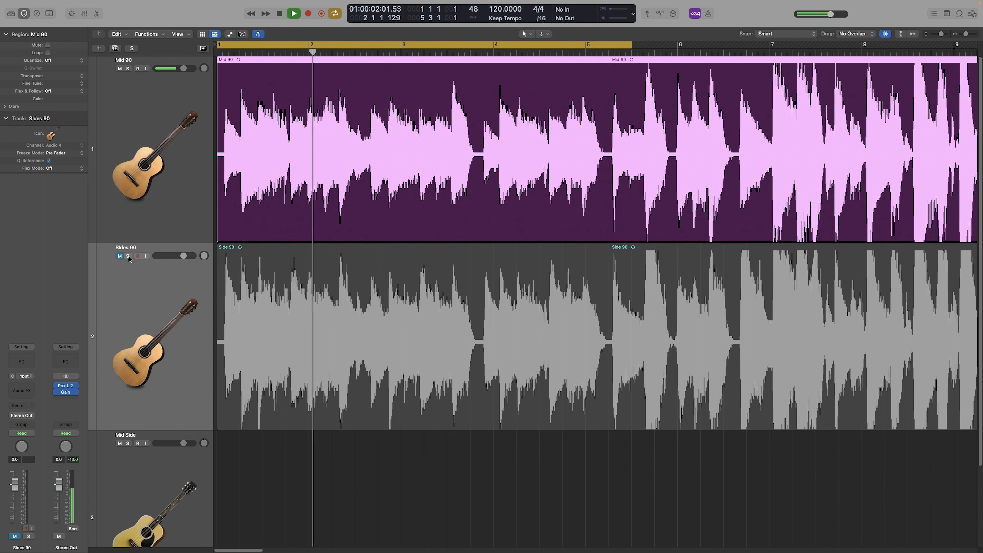
left_click(128, 256)
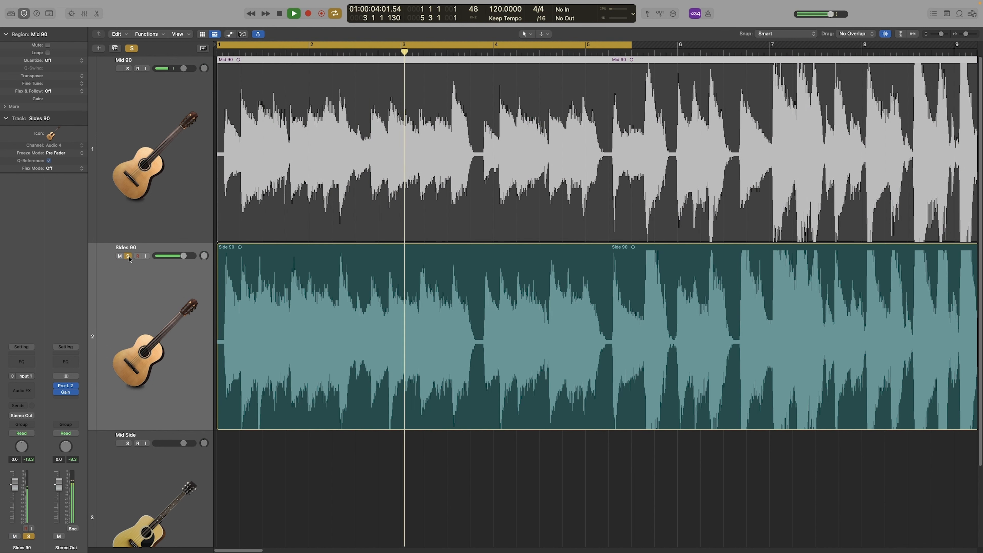
left_click(128, 257)
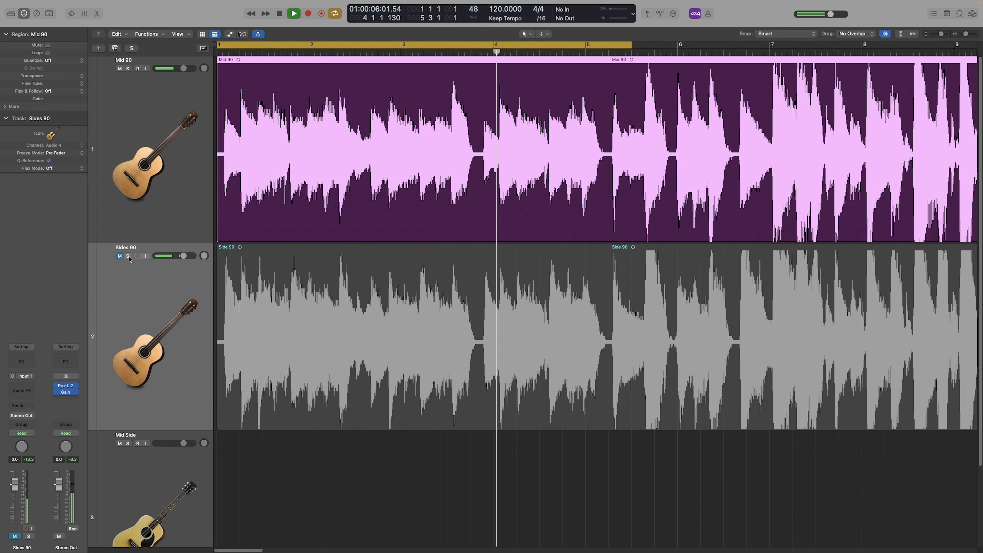
key("c")
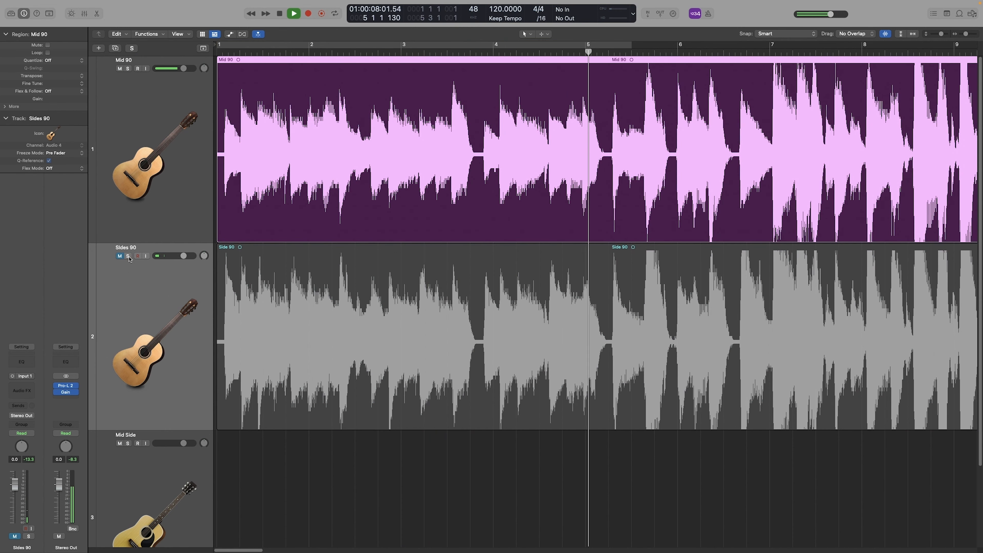
left_click(129, 257)
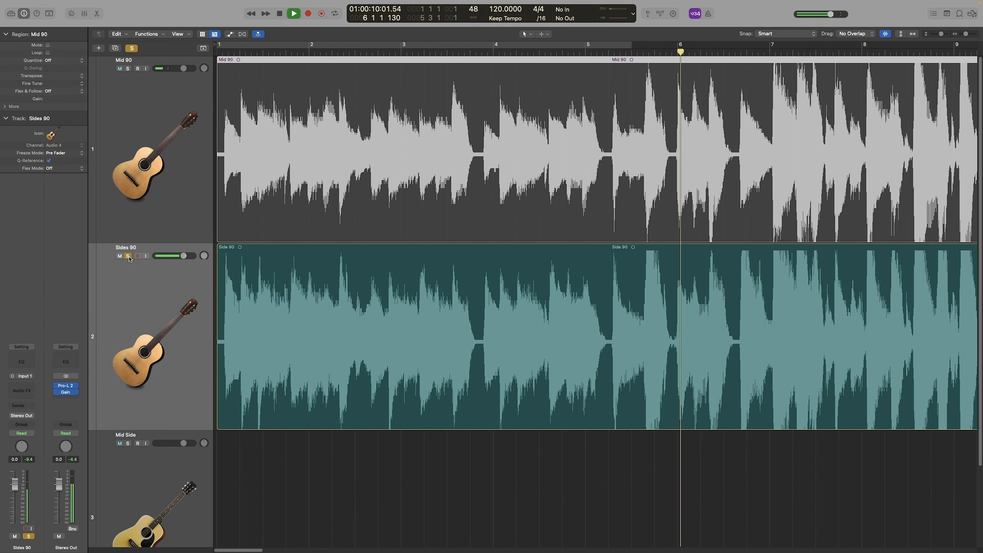
key("space")
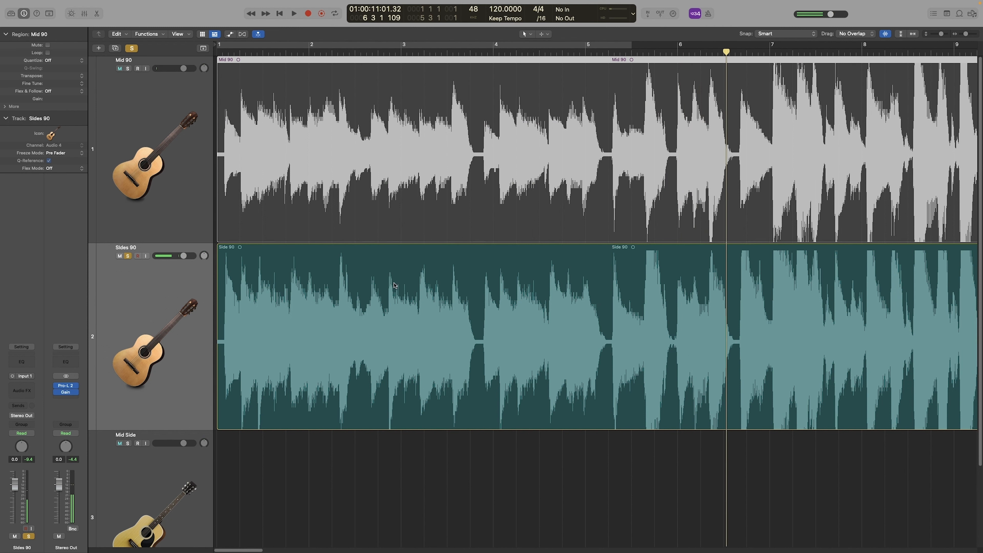
- Unsolo and unmute the Sides 90 track, and play it together with Mid 90 from the start
left_click(128, 256)
left_click(119, 256)
key("Return")
key("space")
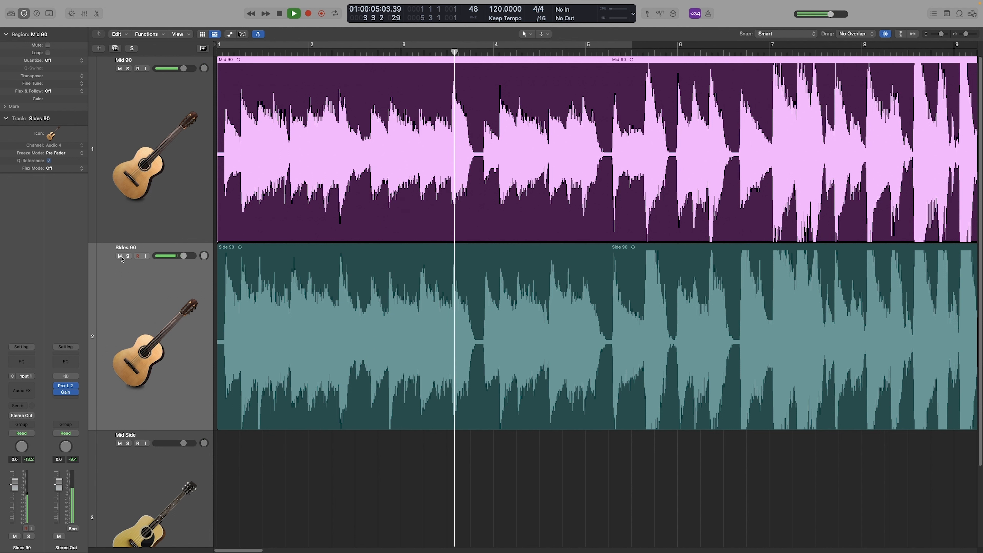
key("space")
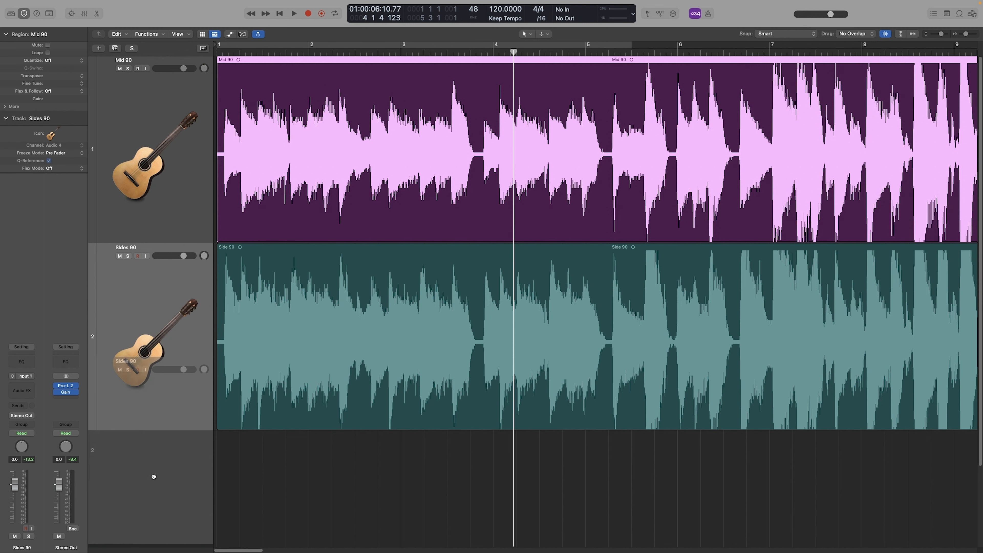
- Duplicate the Sides 90 track with its regions and insert a Gain plug-in on the duplicate, enlarging the plug-in window
key("super+d")
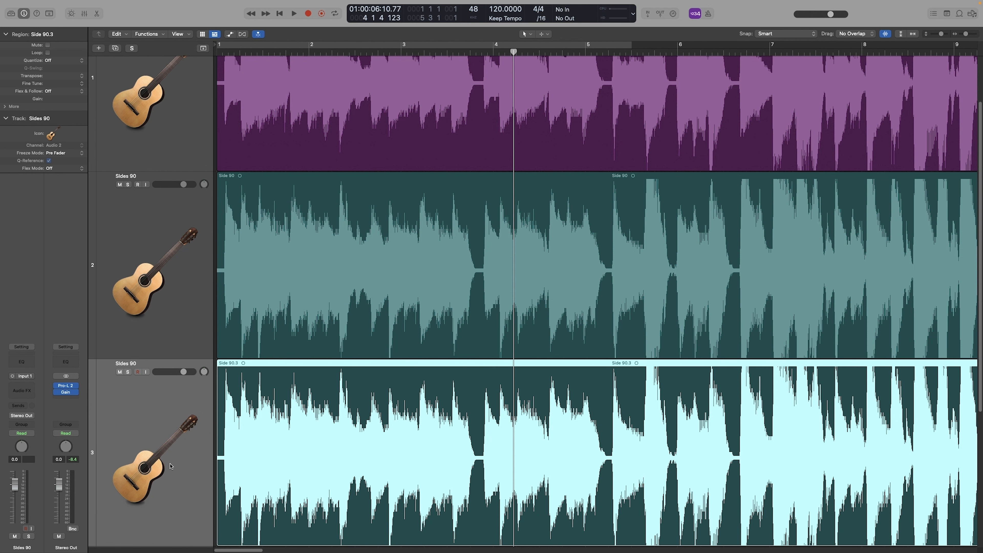
left_click(31, 386)
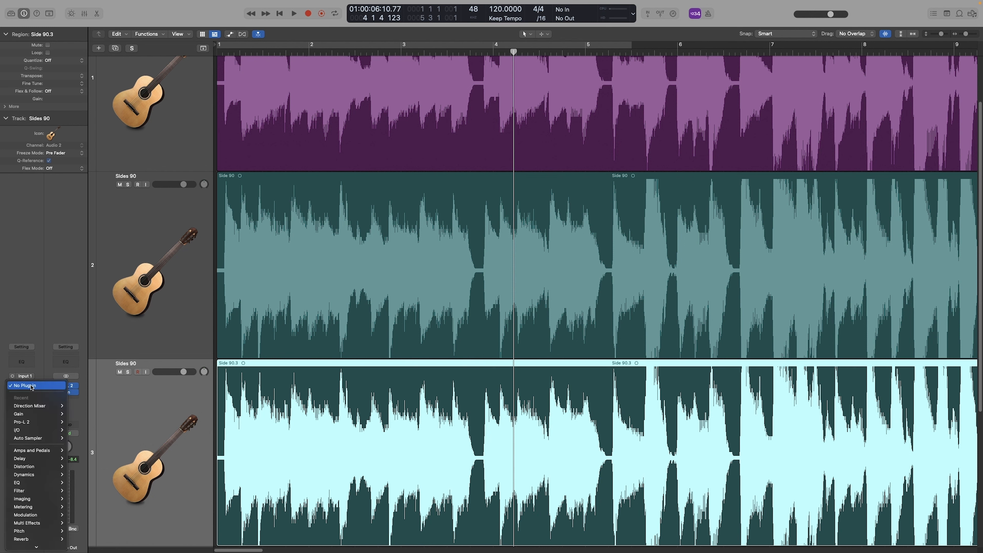
left_click(39, 414)
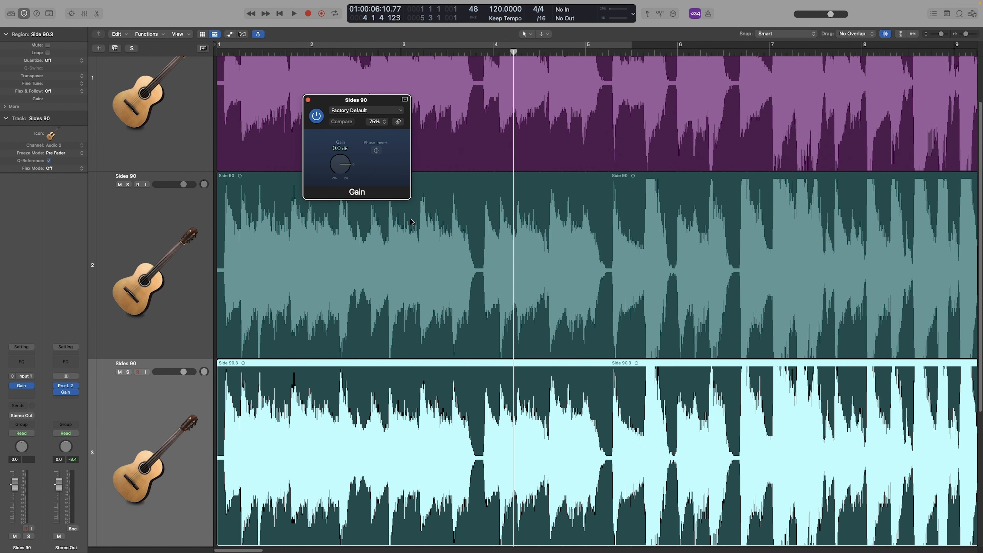
left_click_drag(410, 198, 474, 244)
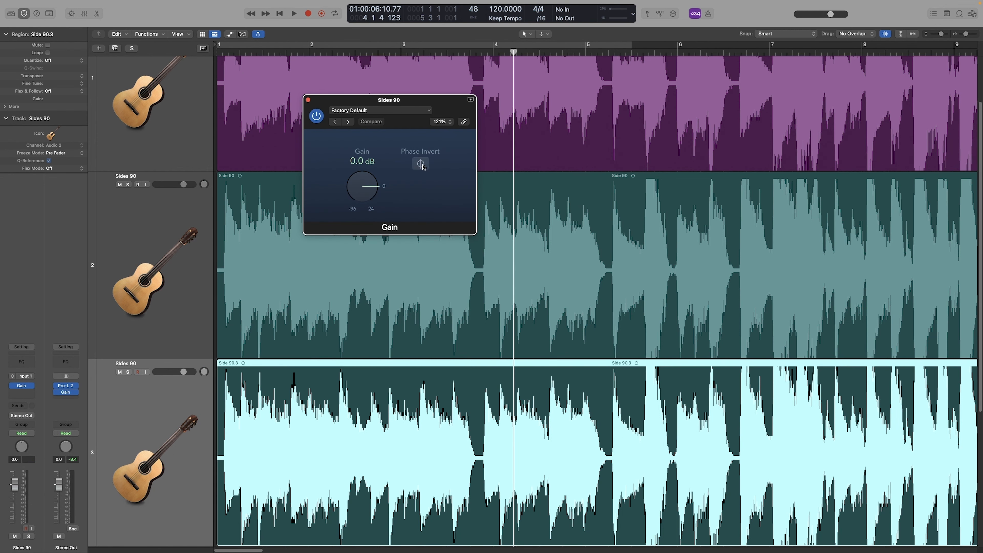
- Mute the Mid 90 track and enable Phase Invert in the duplicate Sides 90 track's Gain plug-in
scroll(127, 154, "up", 3)
left_click(120, 68)
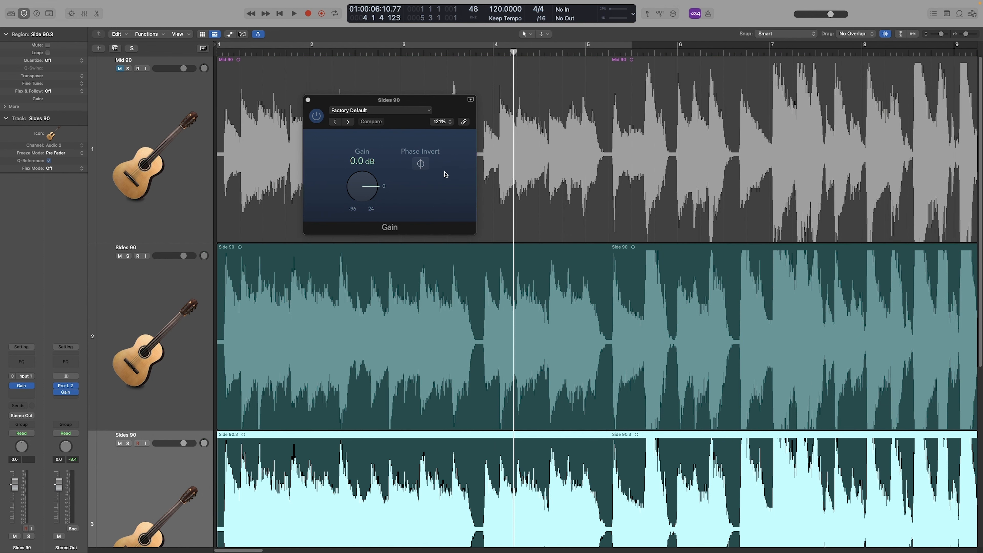
left_click(422, 164)
- Turn cycle mode back on and play the two Sides 90 tracks together to check their phase cancellation
key("space")
key("space")
key("c")
key("space")
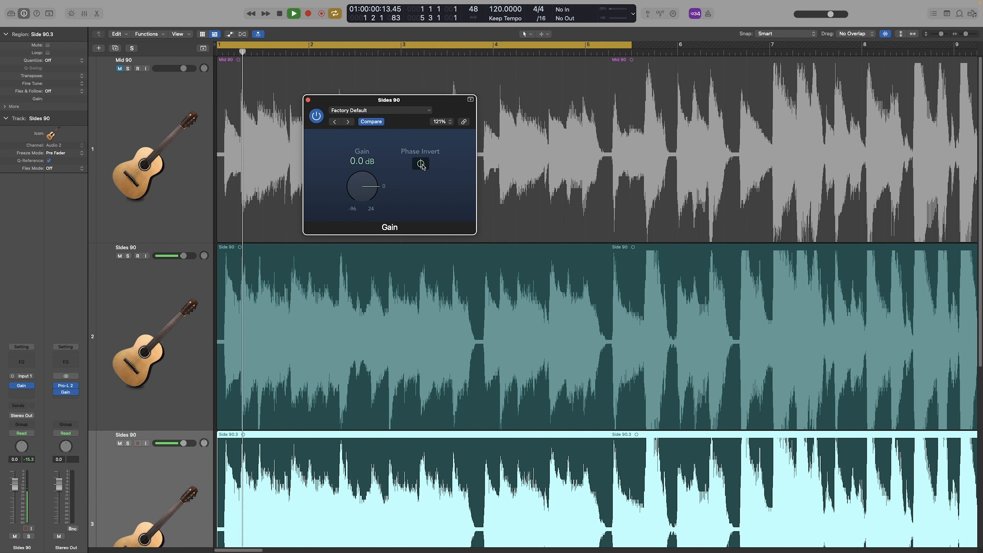
key("space")
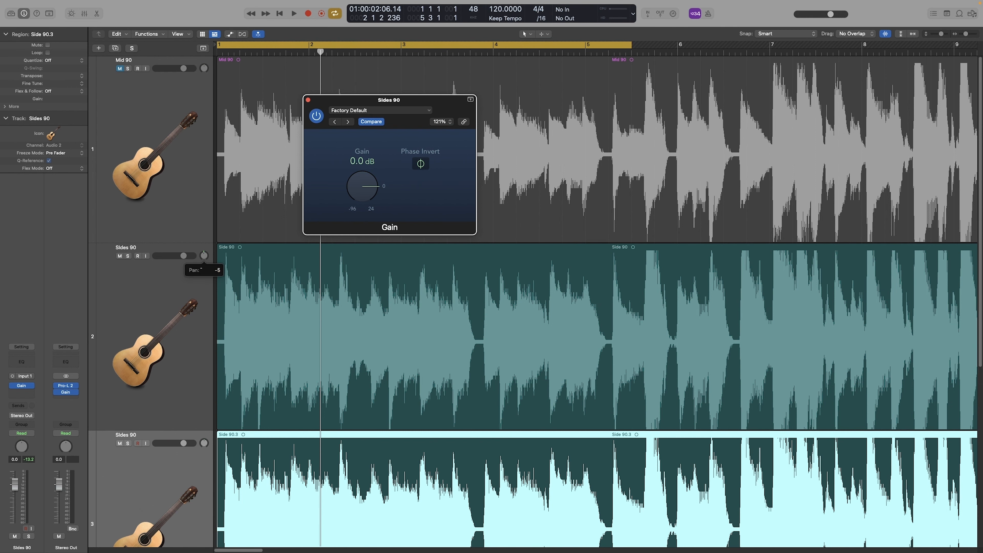
- Pan the original Sides 90 track to -64 and the duplicate to +63, and play the pair
left_click_drag(204, 443, 207, 408)
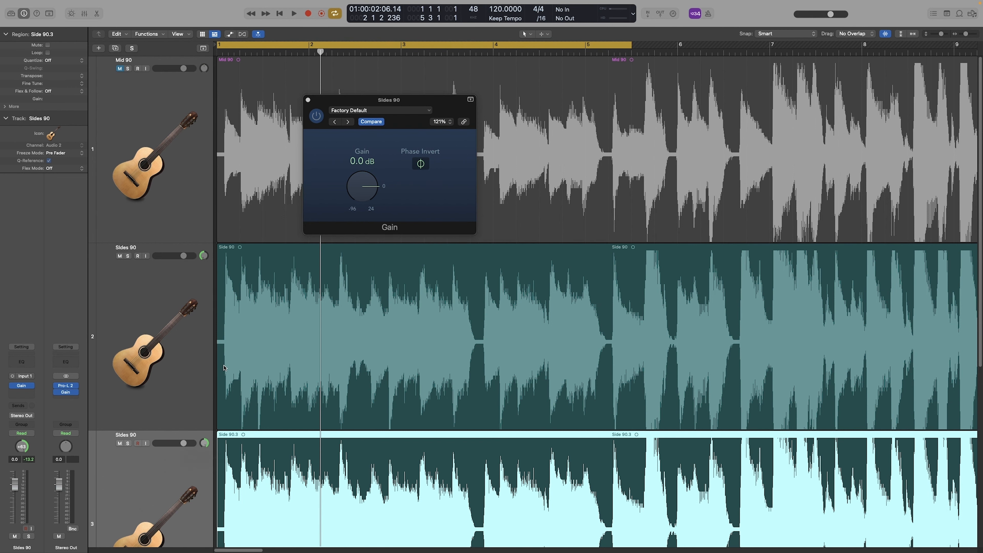
key("super+Up")
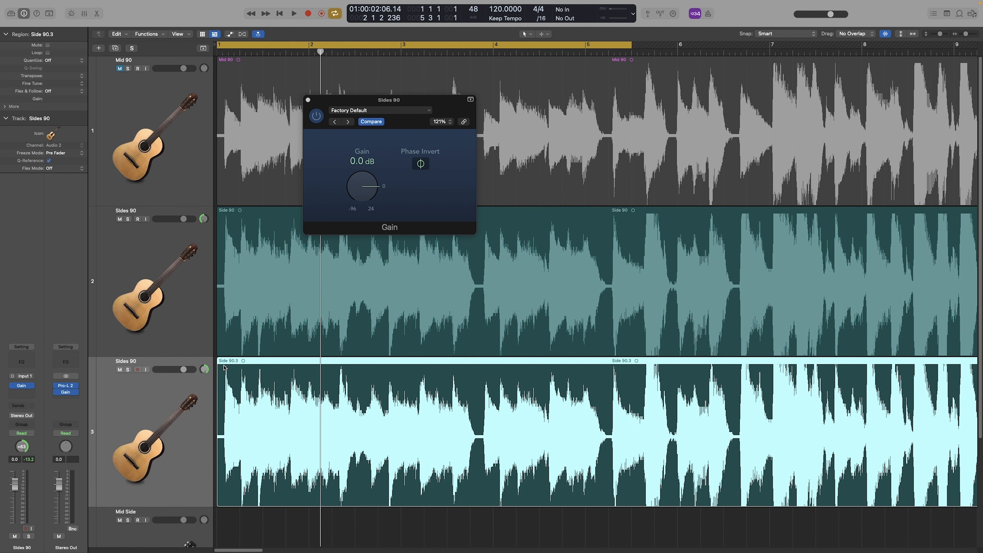
key("space")
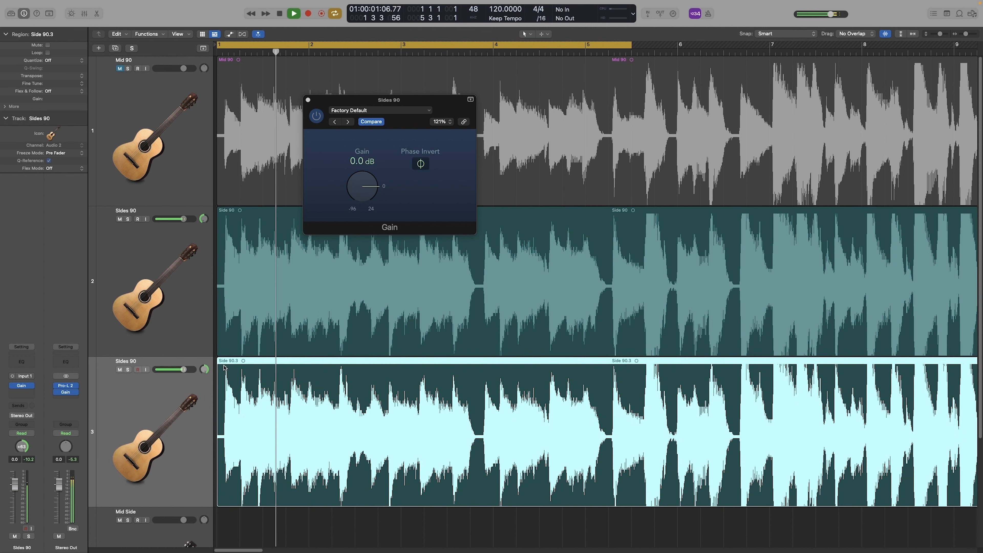
key("space")
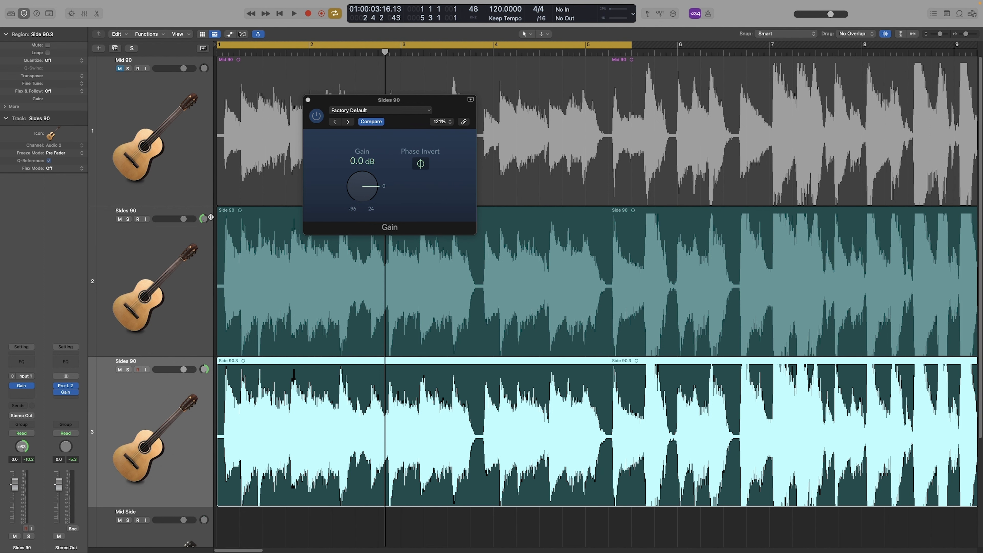
- Lower the volume of both Sides 90 tracks together to the minimum and unmute the Mid 90 track
left_click(175, 225)
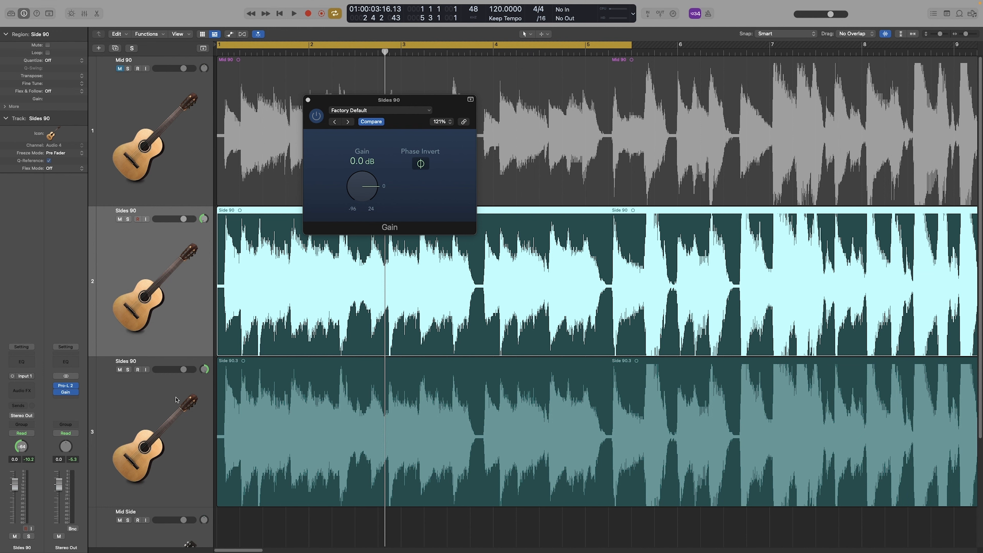
left_click(195, 371, "shift")
left_click_drag(195, 372, 154, 371)
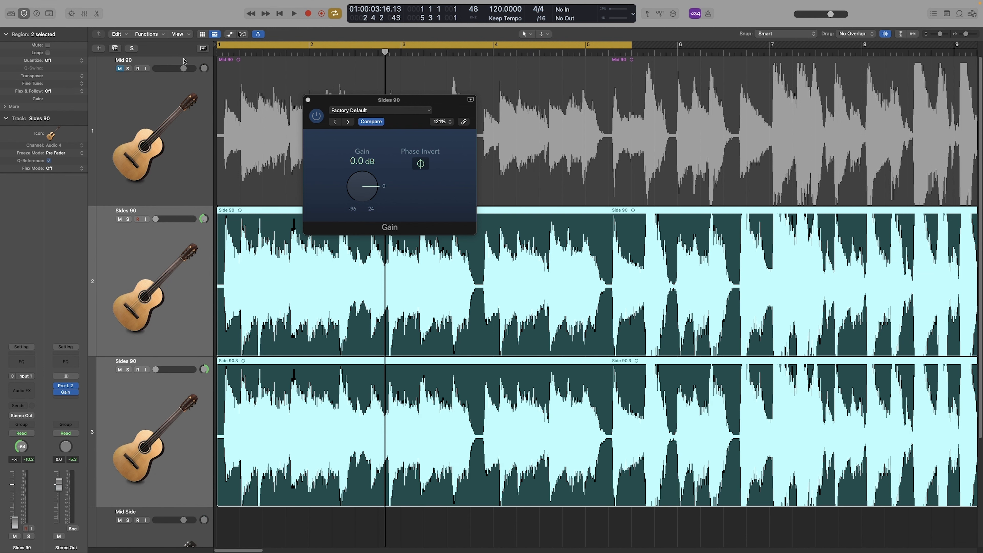
left_click(119, 69)
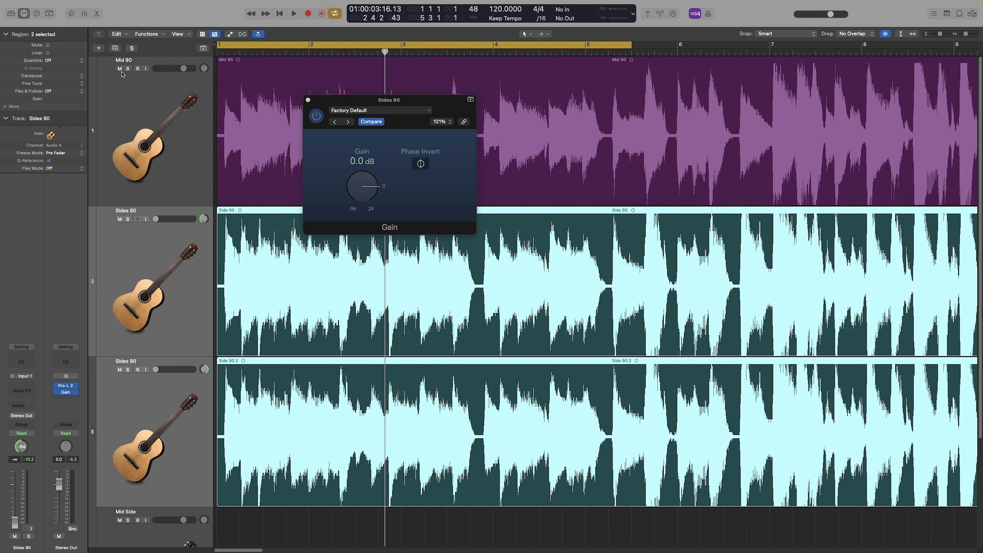
- Raise both Sides 90 tracks together to about -2.5 dB during playback, and close the Gain plug-in window
key("space")
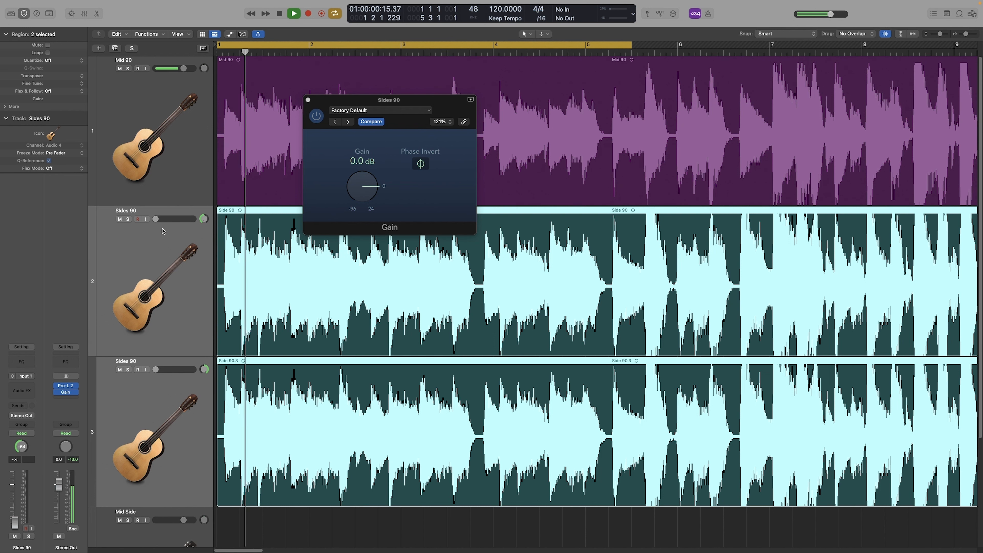
left_click_drag(156, 219, 195, 221)
key("space")
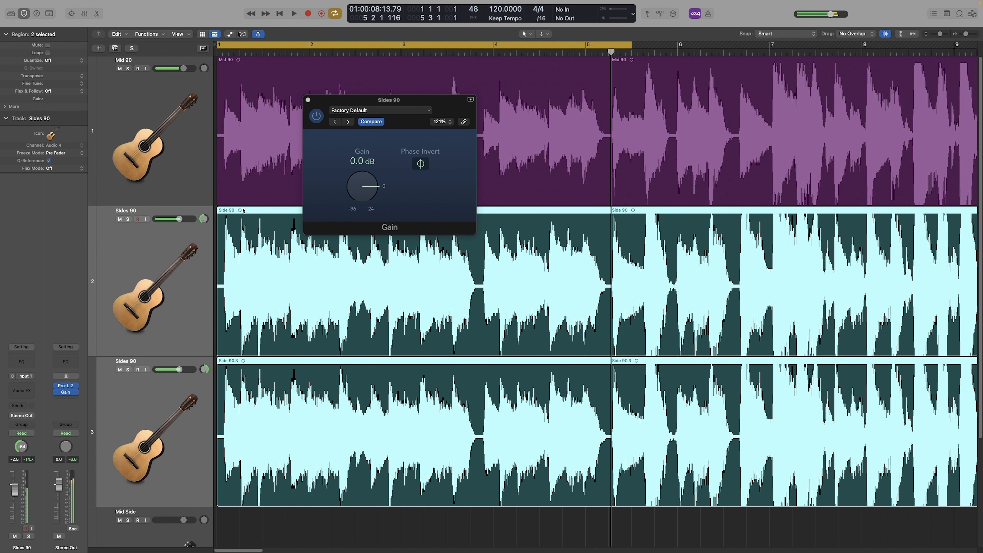
left_click(308, 100)
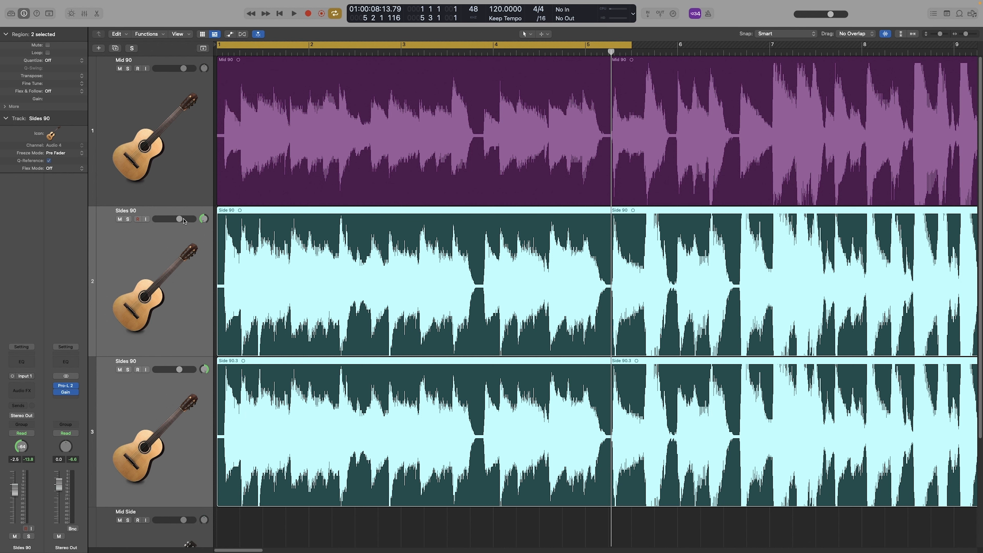
- Audition both Sides 90 tracks at +6.0 dB during playback, and bring their volume down to -1.5 dB
key("space")
left_click_drag(186, 221, 199, 221)
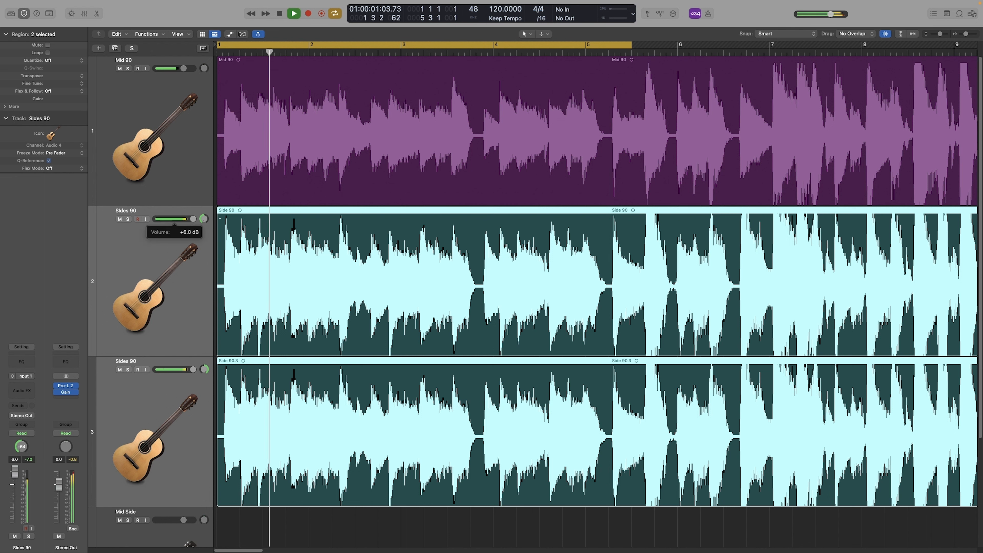
key("space")
key("space")
mouse_move(195, 221)
left_mouse_down()
mouse_move(173, 221)
mouse_move(181, 219)
left_mouse_up()
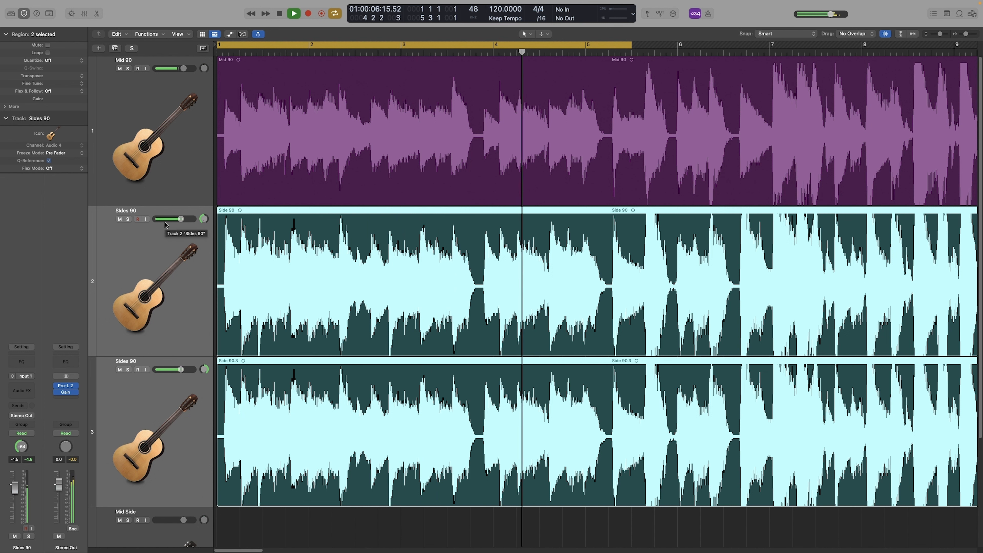
key("space")
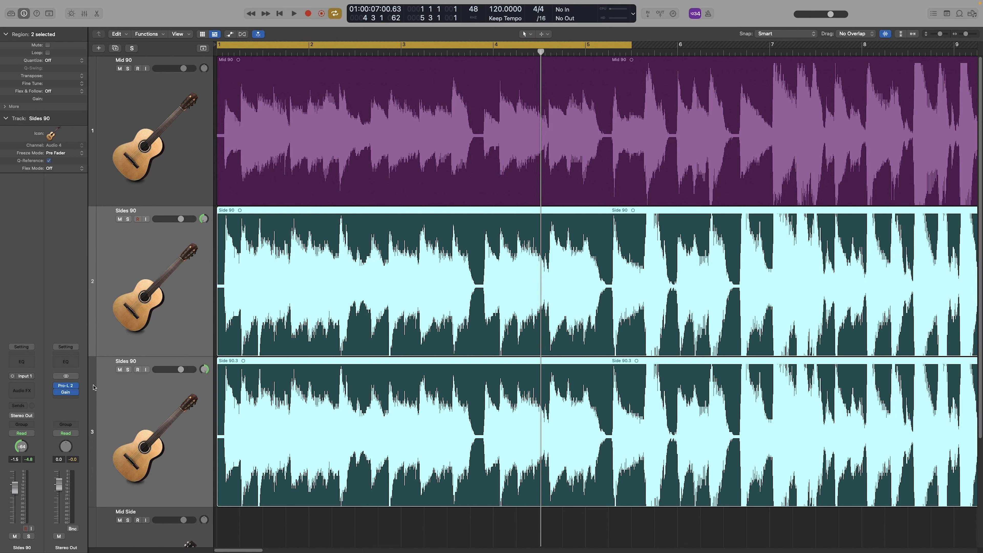
- Compare the mix in mono and stereo by toggling Mono in the Stereo Out's Gain plug-in during playback, and close the plug-in
left_click(66, 392)
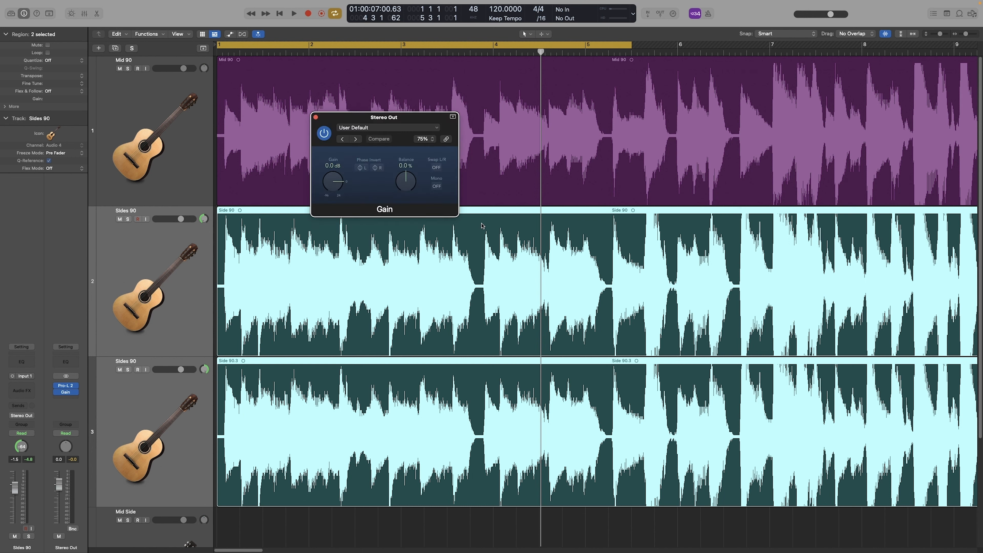
left_click_drag(458, 215, 617, 278)
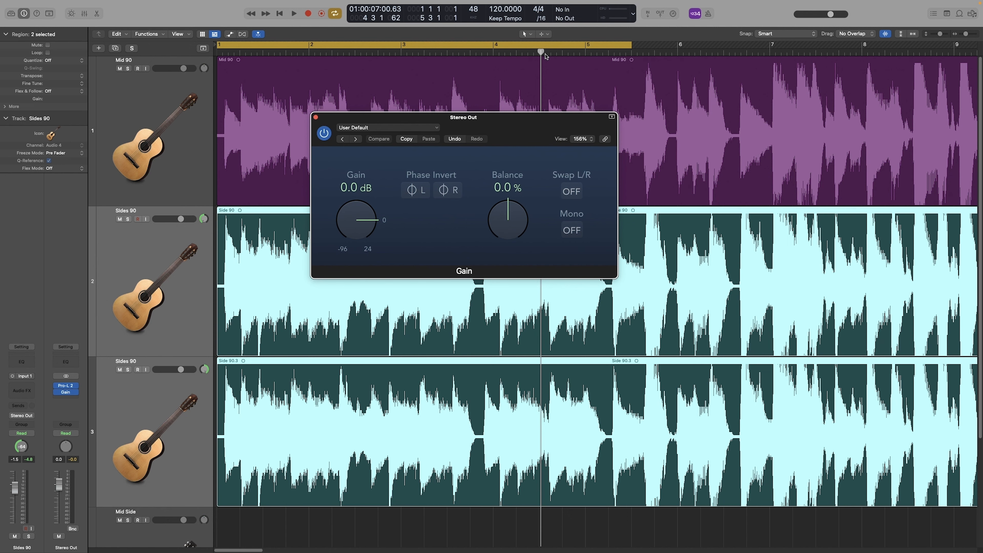
left_click_drag(512, 128, 470, 96)
key("space")
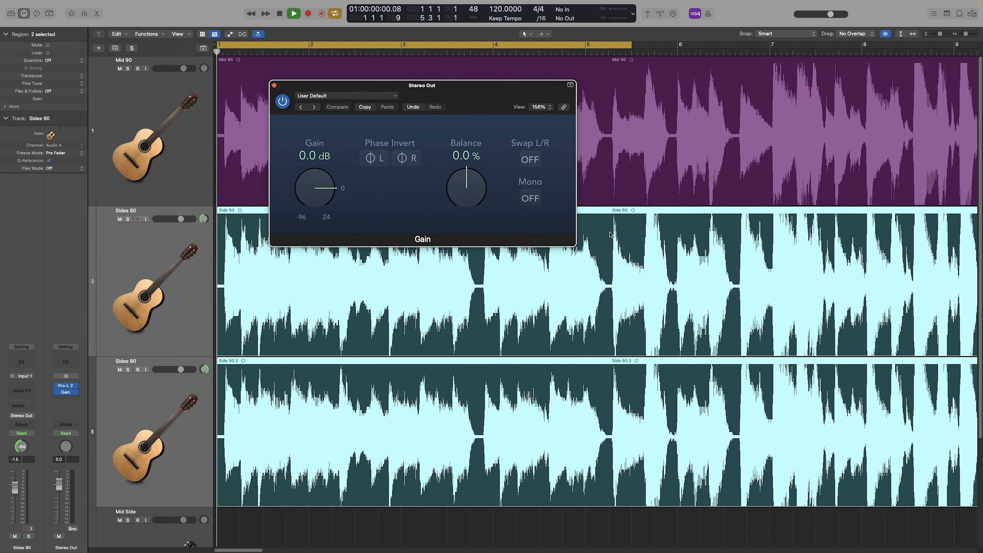
left_click(530, 199)
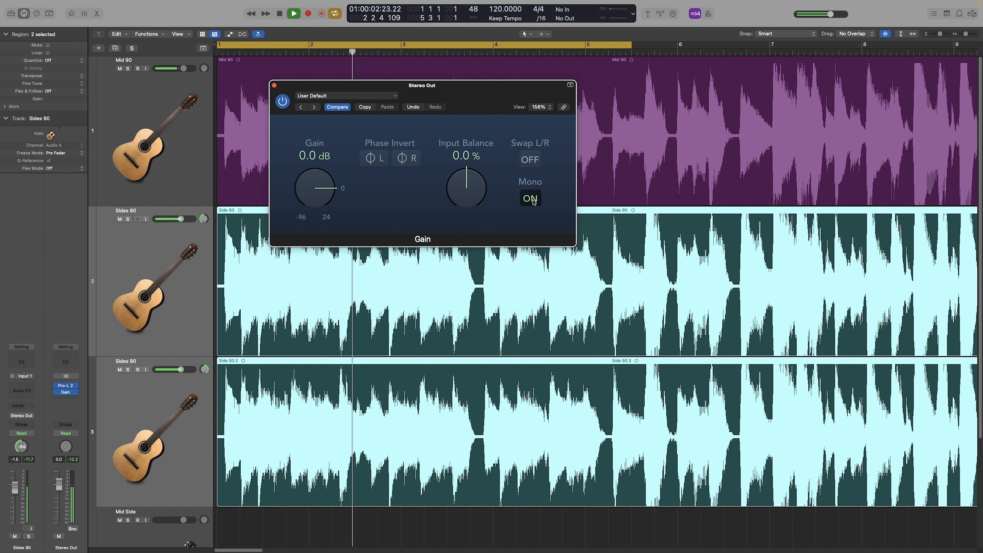
left_click(530, 199)
left_click(533, 201)
key("space")
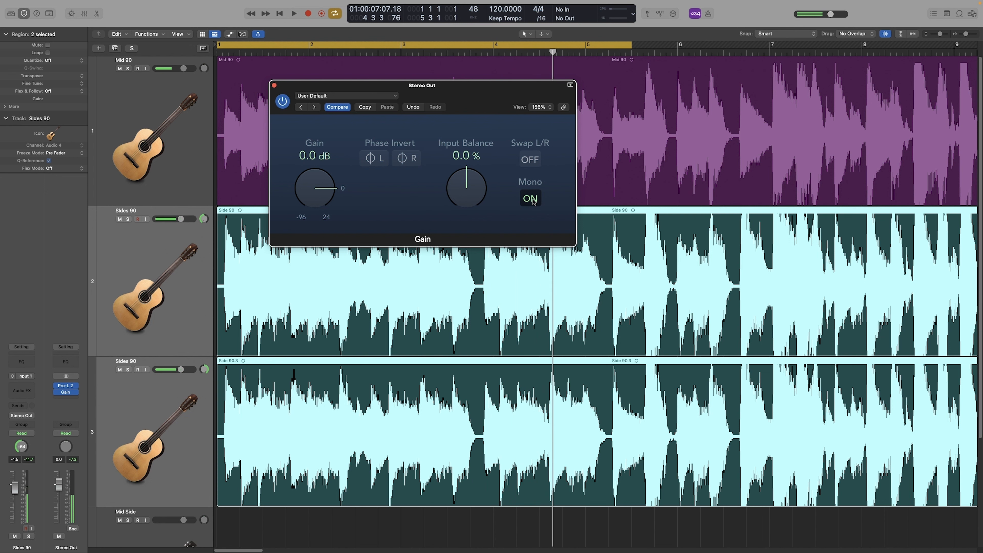
left_click(274, 85)
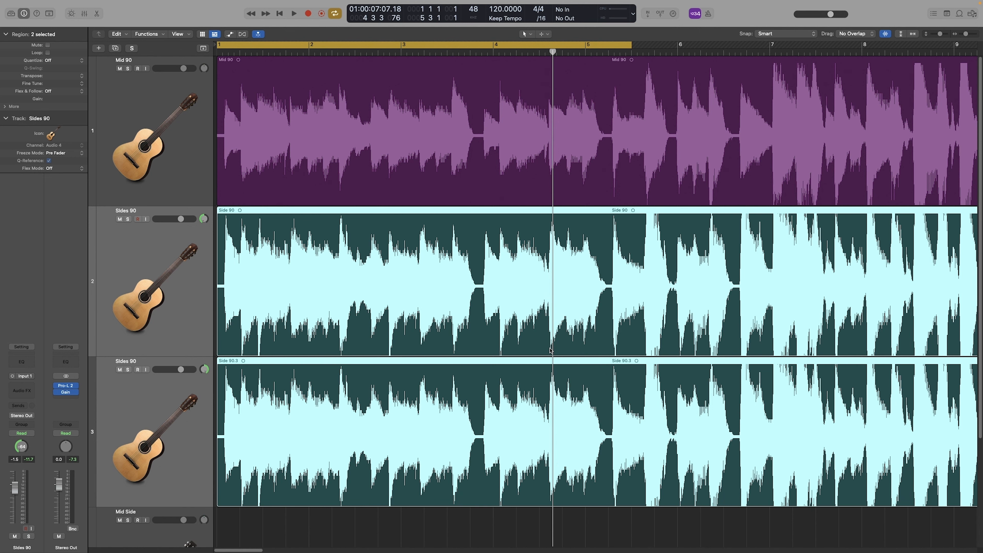
- Examine the two channel waveforms of the stereo Mid Side region starting at bar 15
scroll(623, 387, "right", 15)
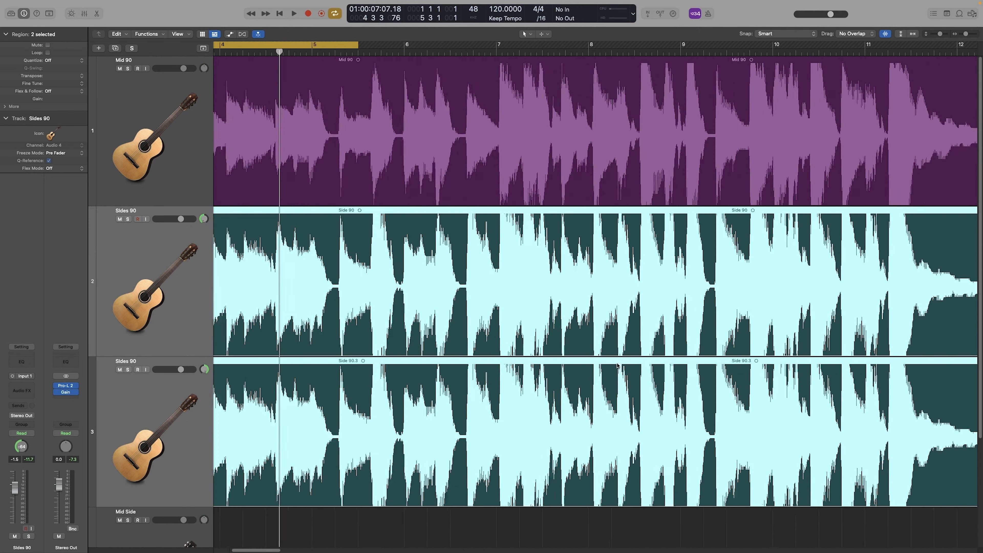
scroll(619, 387, "right", 12)
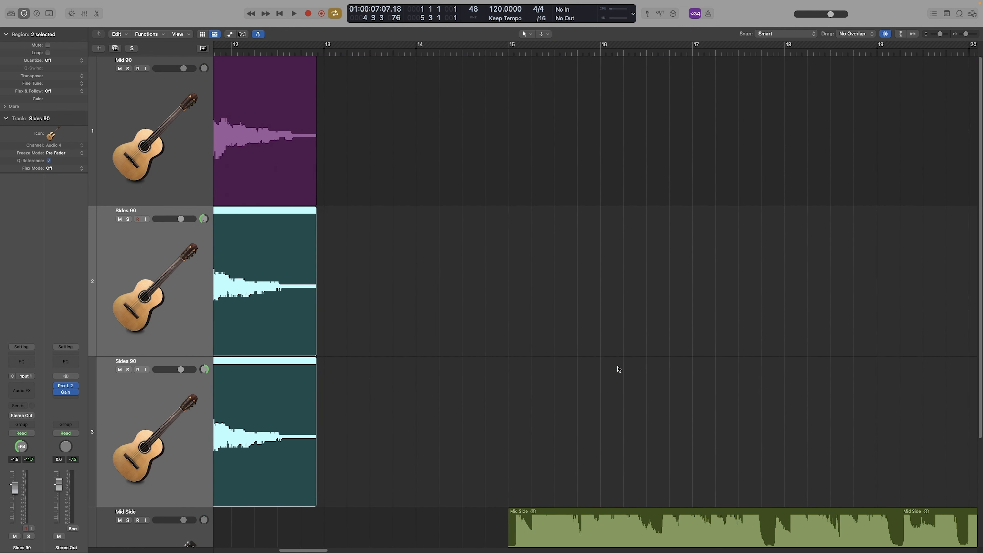
scroll(624, 418, "down", 4)
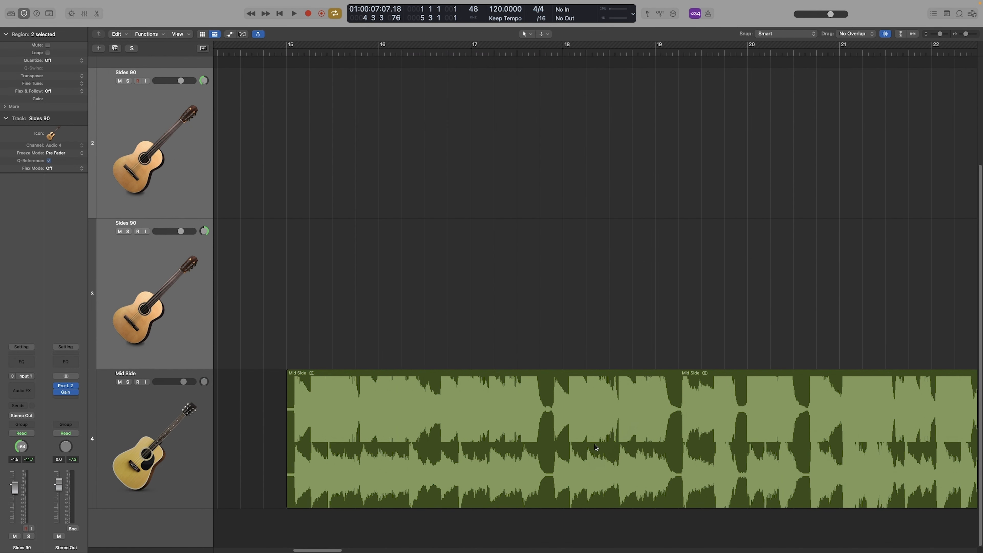
key("super+Right")
key("super+Down")
key("super+Down")
key("super+Down")
key("super+Down")
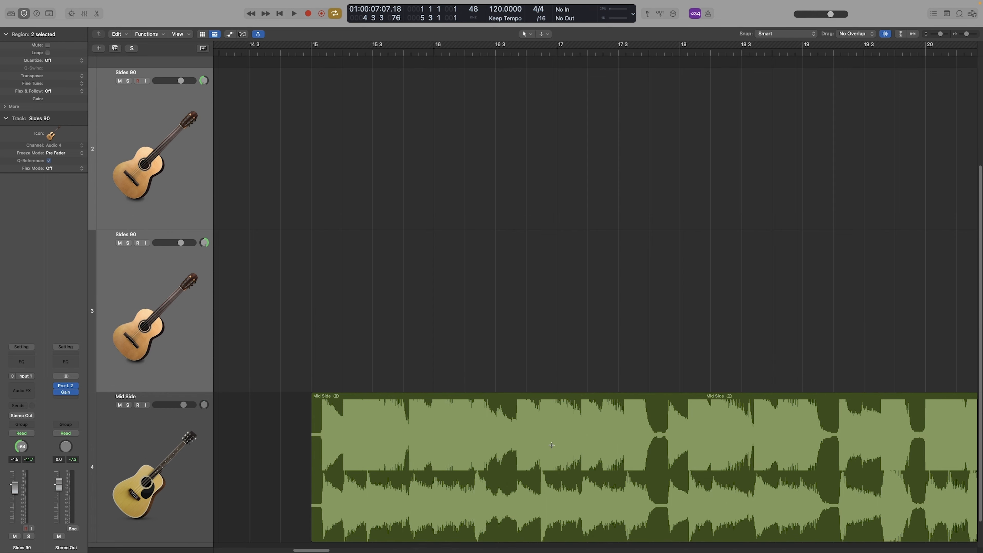
scroll(552, 448, "down", 4)
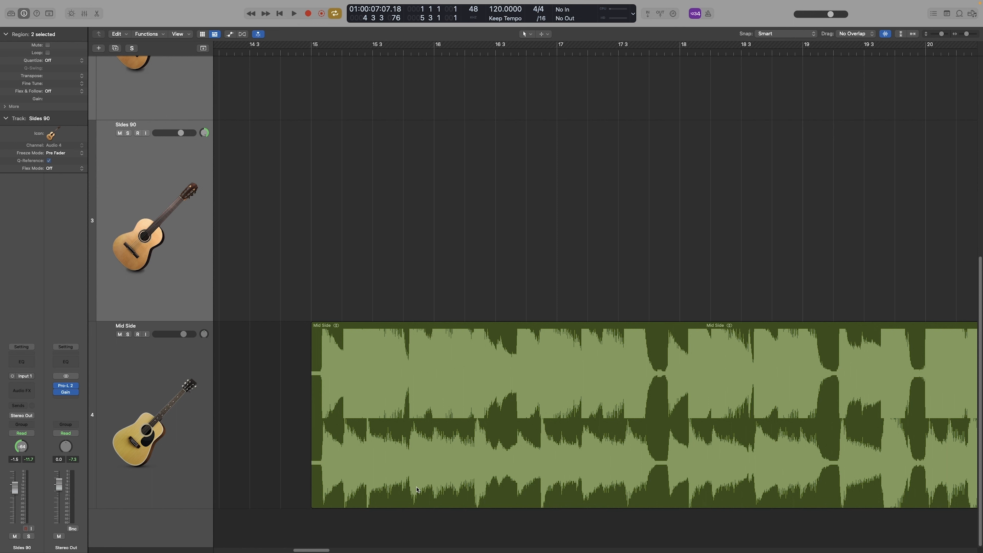
- Insert the Direction Mixer on the Mid Side track and set its input to MS
left_click(513, 409)
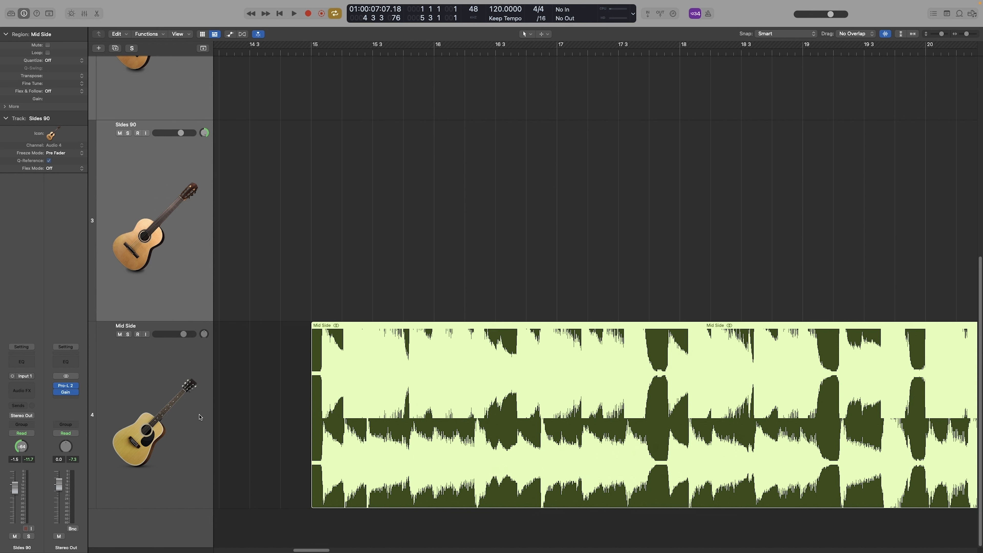
left_click(112, 405)
left_click(25, 385)
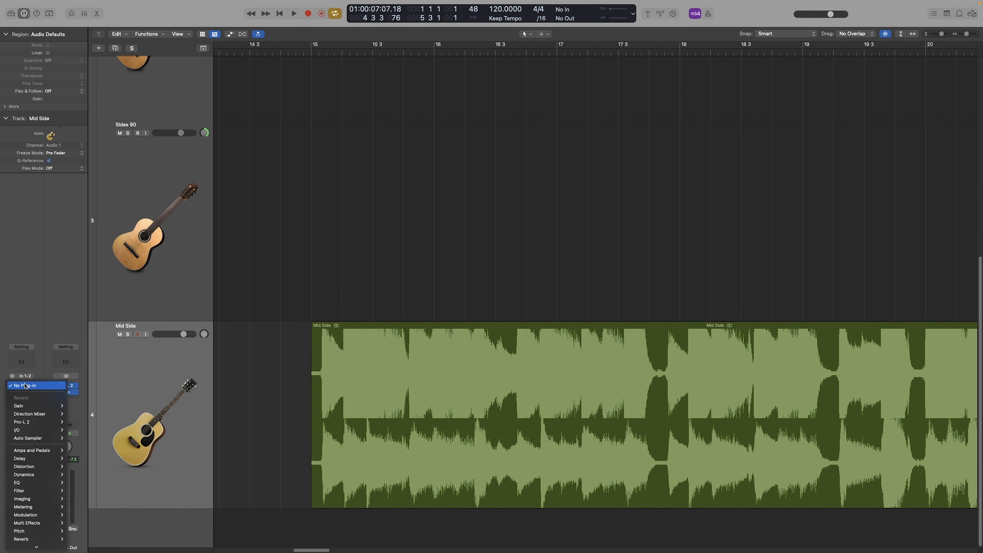
left_click(31, 413)
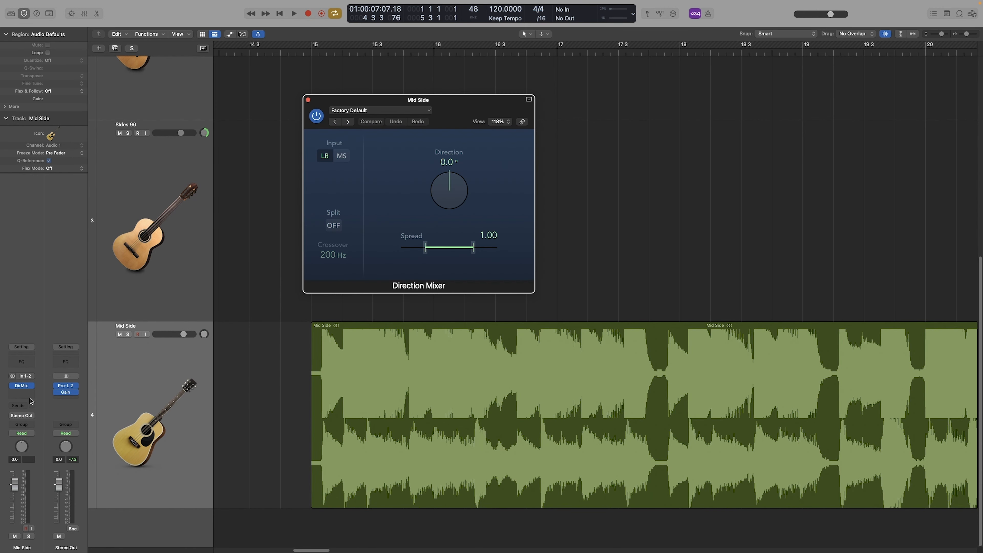
left_click(26, 385)
mouse_move(48, 478)
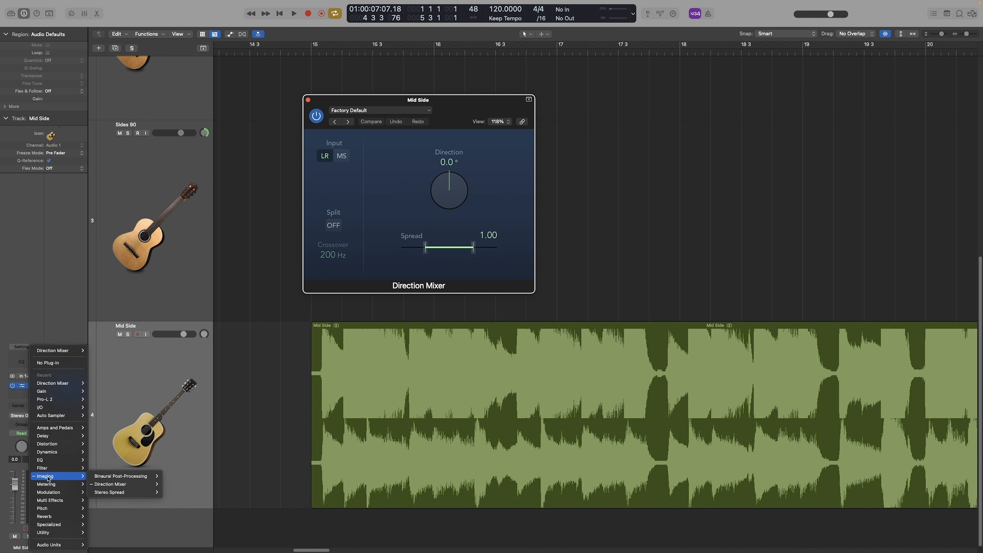
left_click(139, 485)
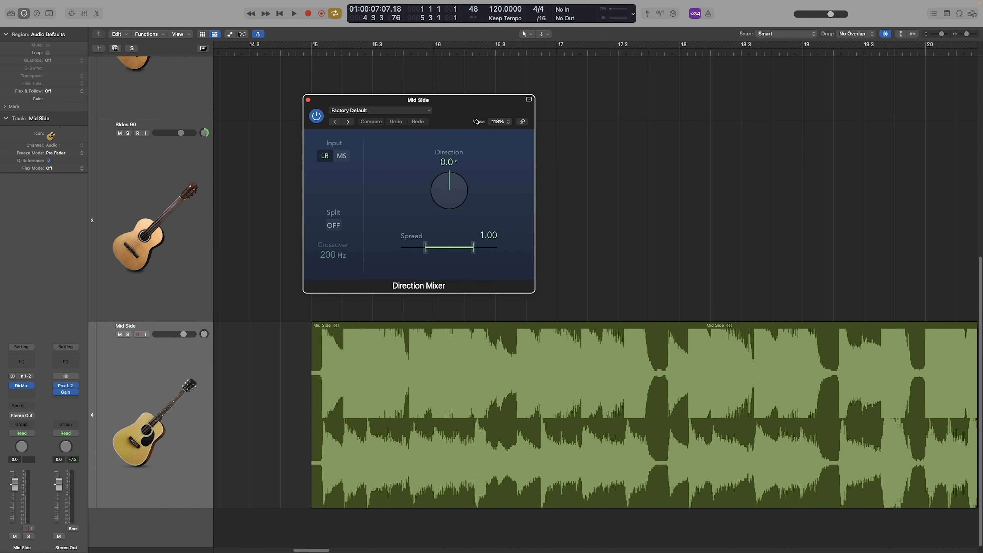
left_click_drag(477, 122, 533, 75)
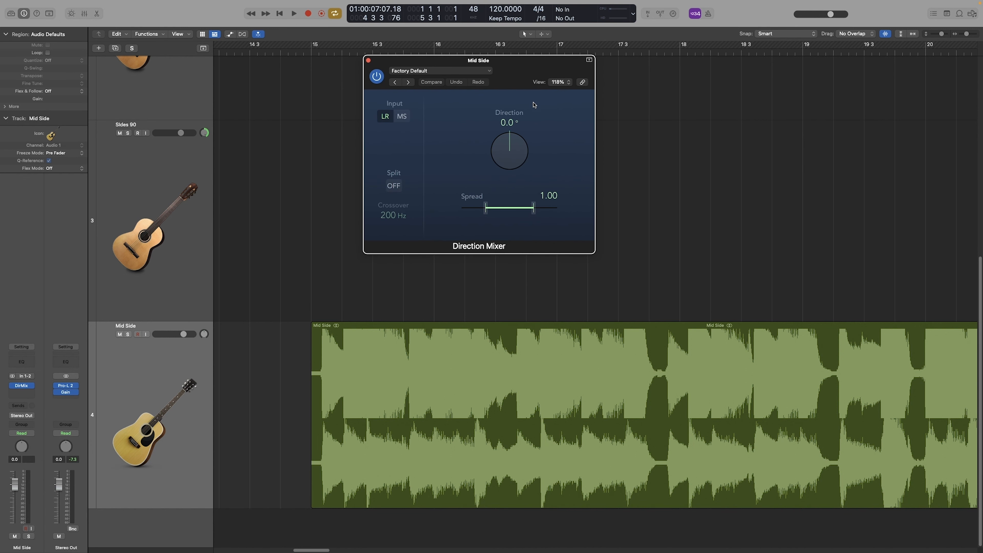
left_click(403, 116)
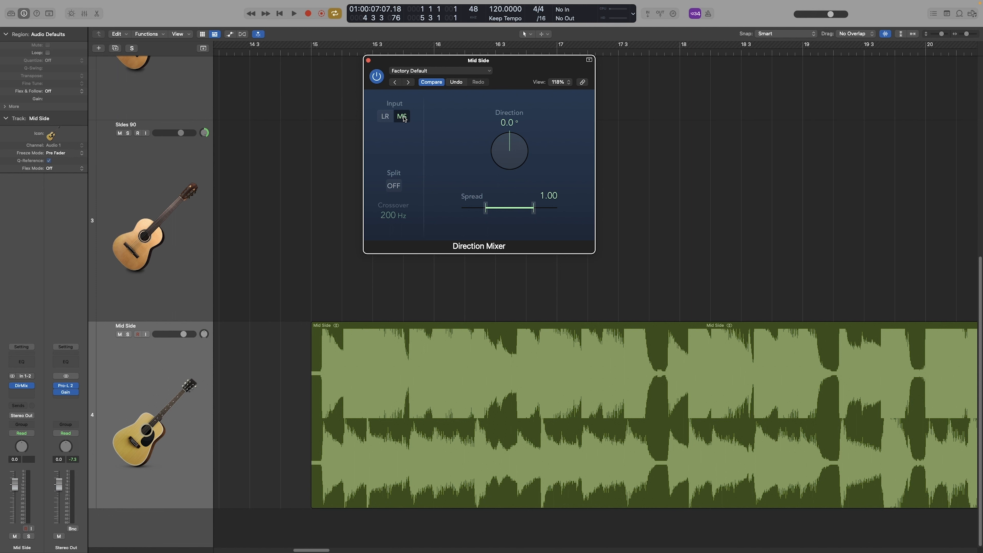
- Loop bars 15 to 20 and audition the Direction Mixer's spread from 0.00 up to 1.34 during playback
left_click_drag(534, 209, 440, 214)
left_click_drag(312, 48, 920, 129)
key("space")
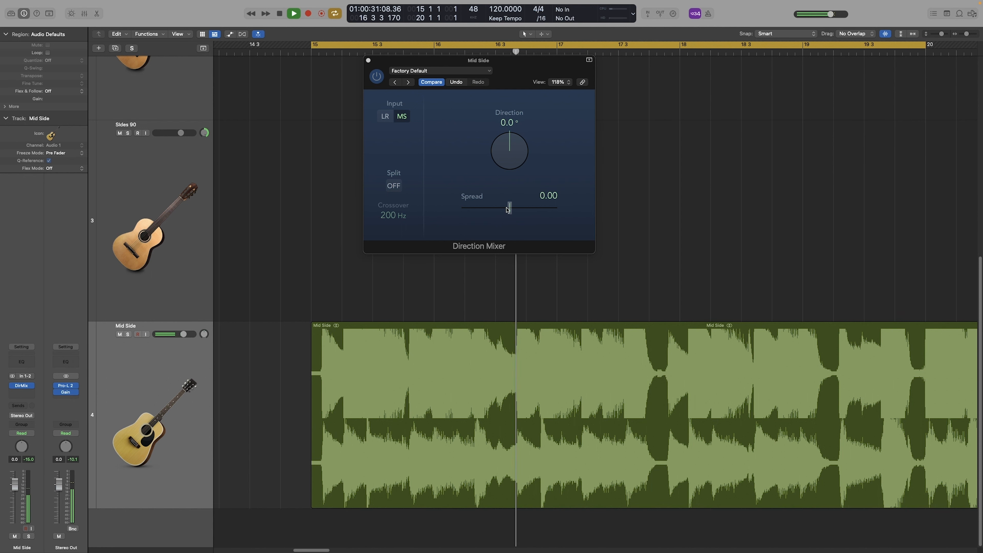
key("space")
key("space")
left_click_drag(526, 210, 557, 208)
key("space")
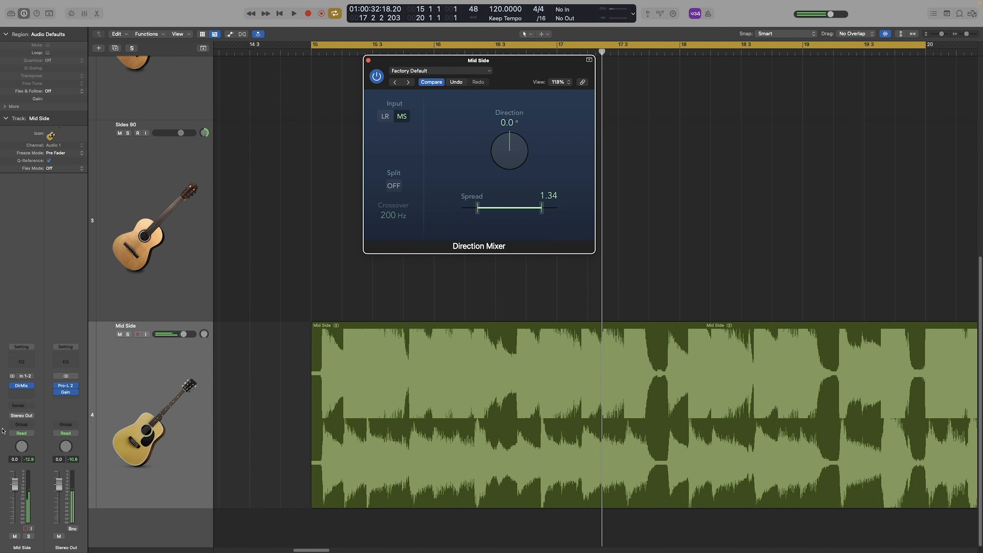
- Turn off Mono in the Stereo Out's Gain plug-in, and narrow the Direction Mixer's spread and widen it to 1.24 during playback
left_click(67, 393)
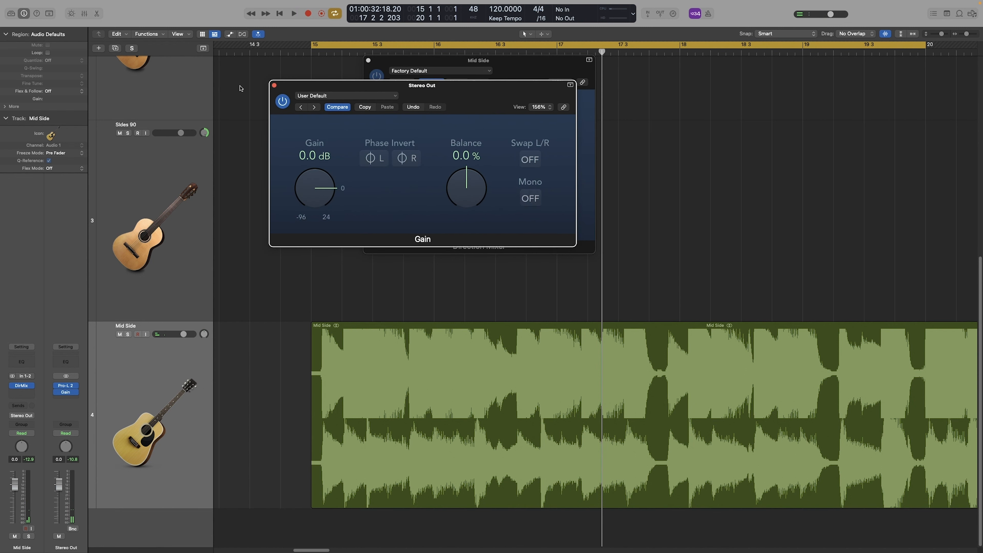
left_click(274, 86)
left_click_drag(544, 210, 352, 226)
key("space")
left_click_drag(509, 208, 551, 213)
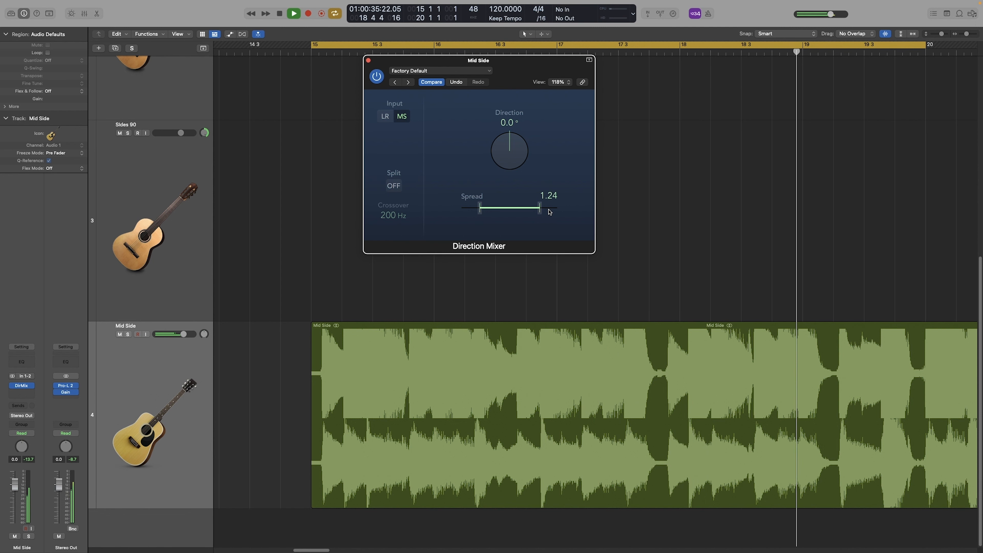
key("space")
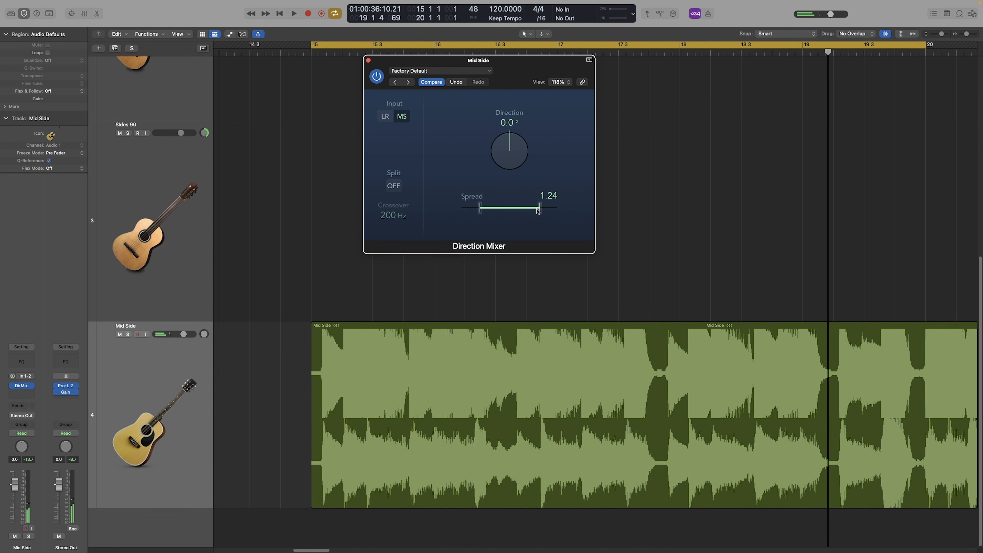
- Set the Direction Mixer's spread to 2.00 and play the Mid Side track
left_click_drag(540, 211, 593, 216)
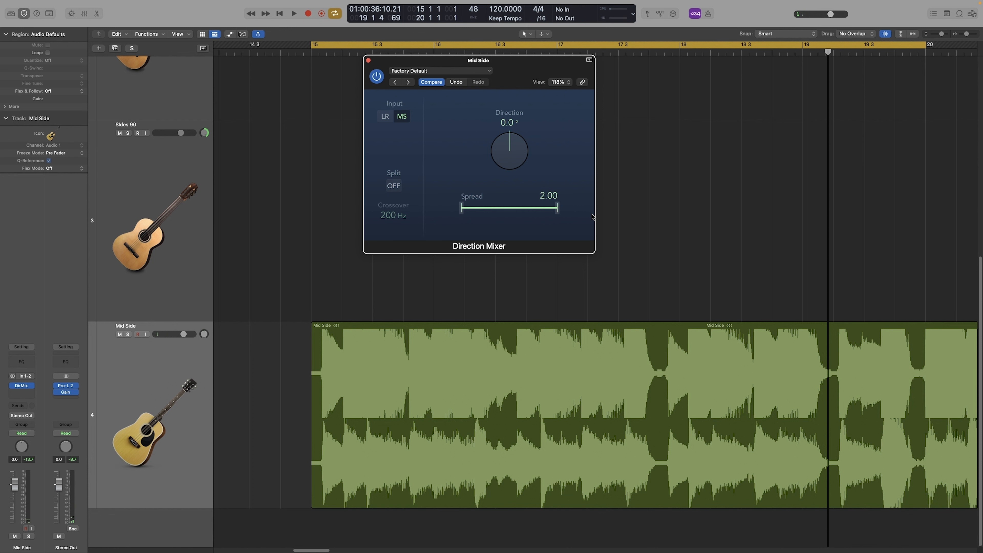
key("space")
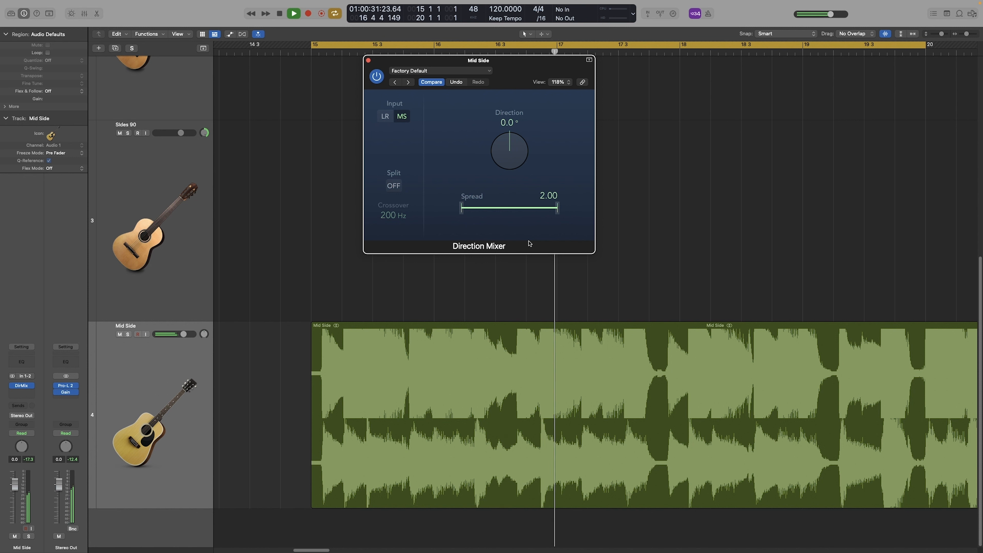
key("space")
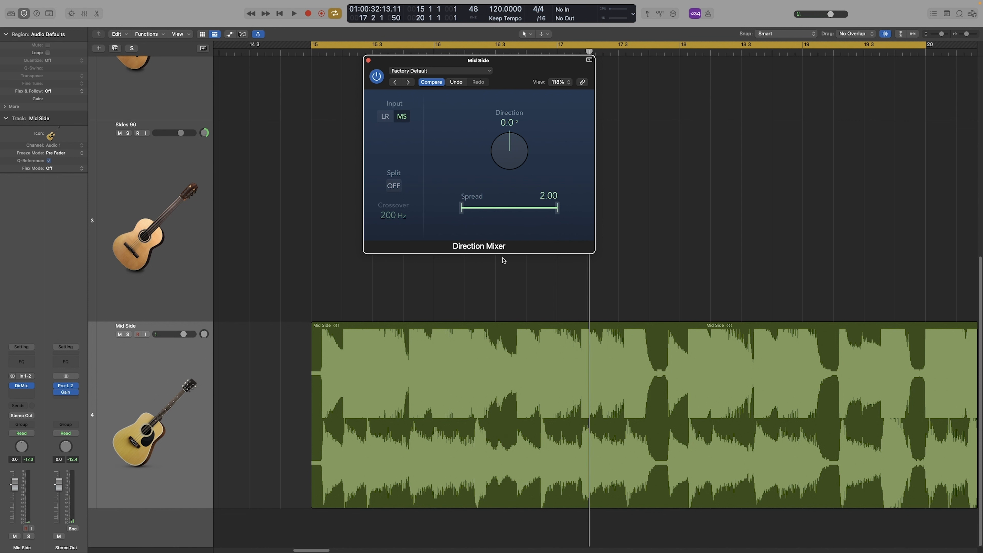
- Reduce the Direction Mixer's spread to 0.98 while the Mid Side track plays
key("space")
left_click_drag(553, 222, 532, 216)
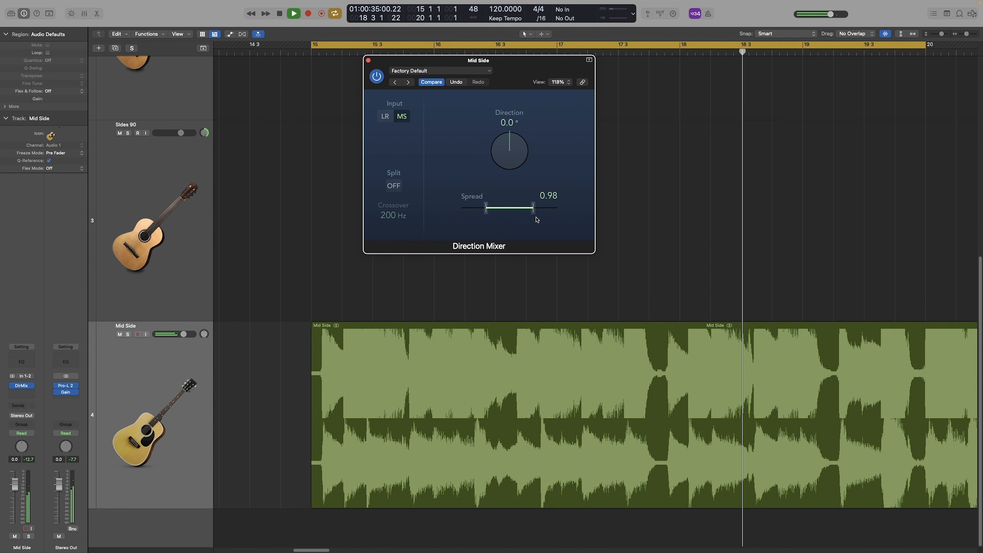
key("space")
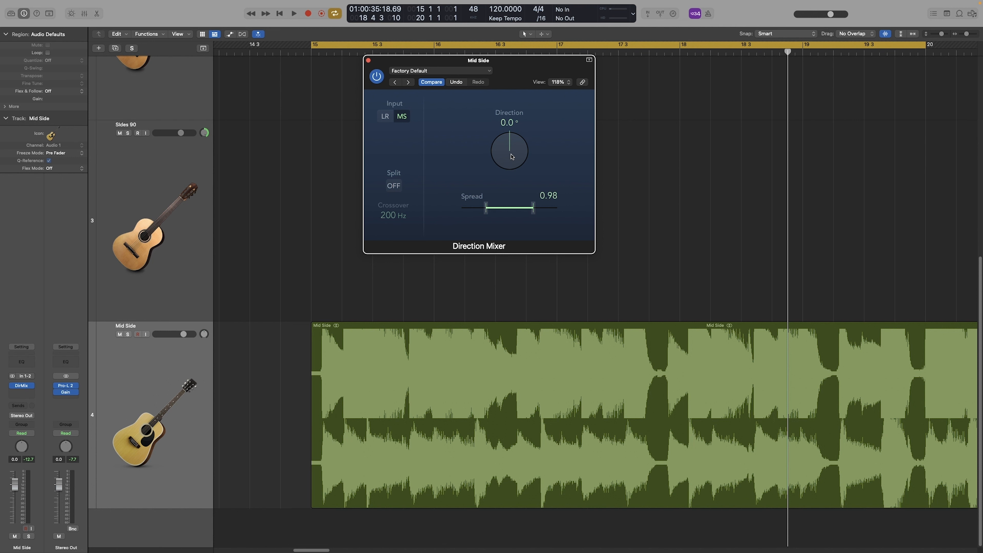
- Adjust the Direction Mixer's direction to +2.5° while the Mid Side track plays
key("space")
mouse_move(512, 155)
left_mouse_down()
mouse_move(511, 181)
mouse_move(509, 138)
mouse_move(510, 155)
left_mouse_up()
key("space")
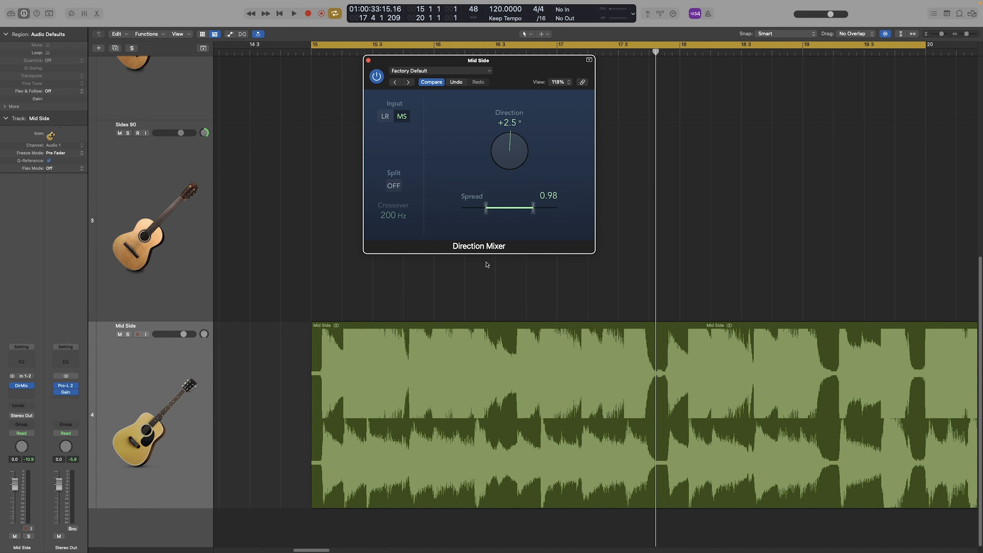